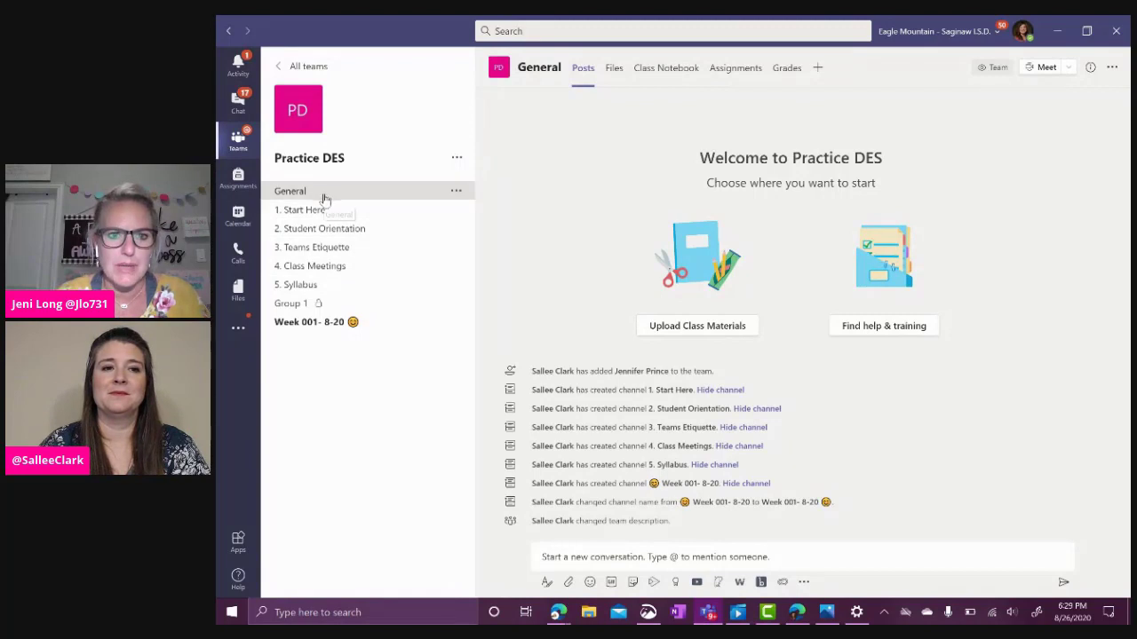
- Start setting up a blank OneNote Class Notebook for the Practice DES team and continue to the student section setup
left_click(665, 73)
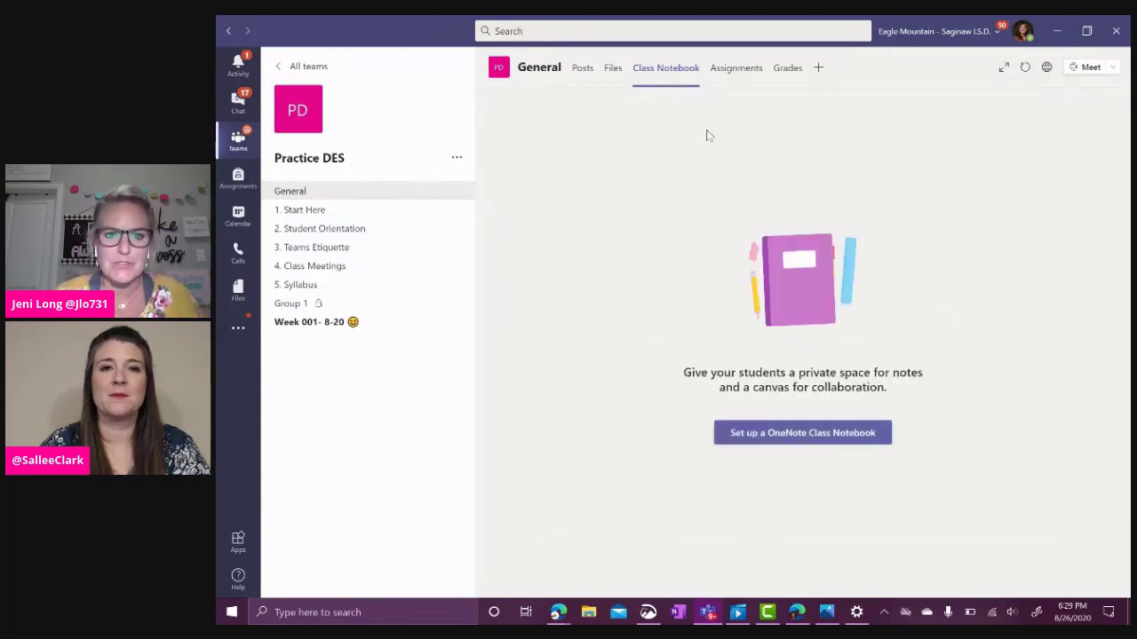
left_click(782, 440)
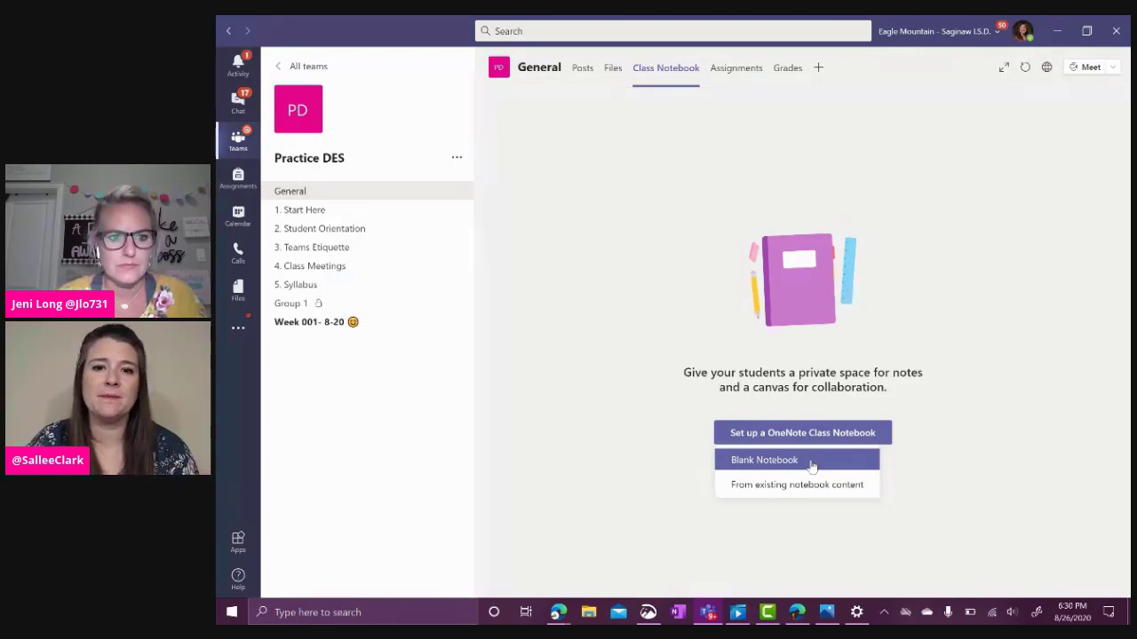
left_click(811, 463)
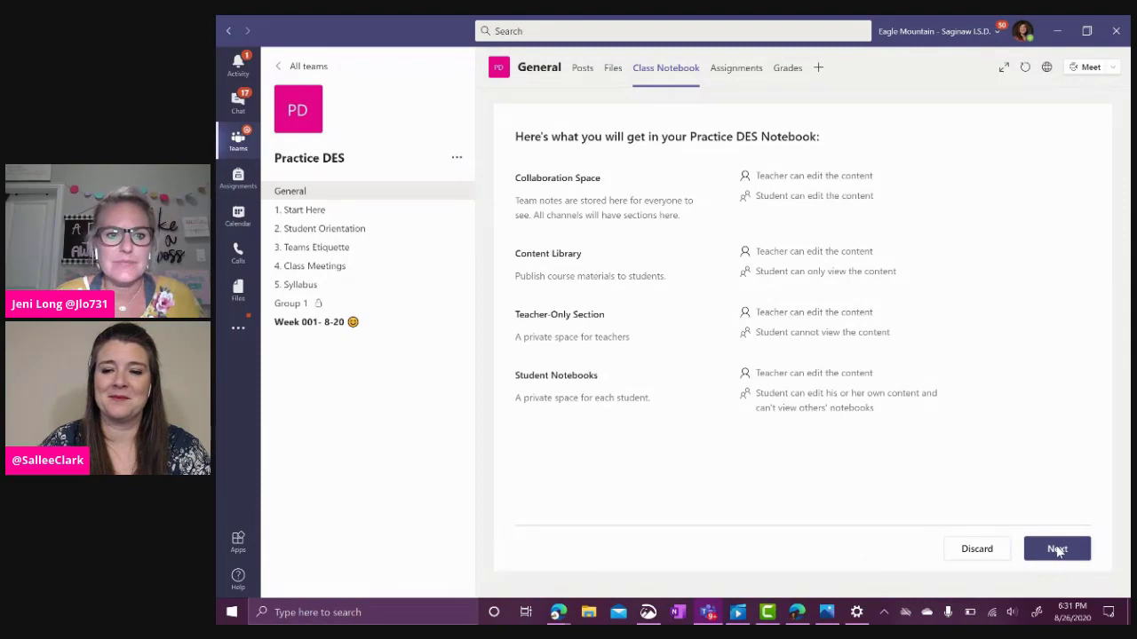
left_click(1057, 550)
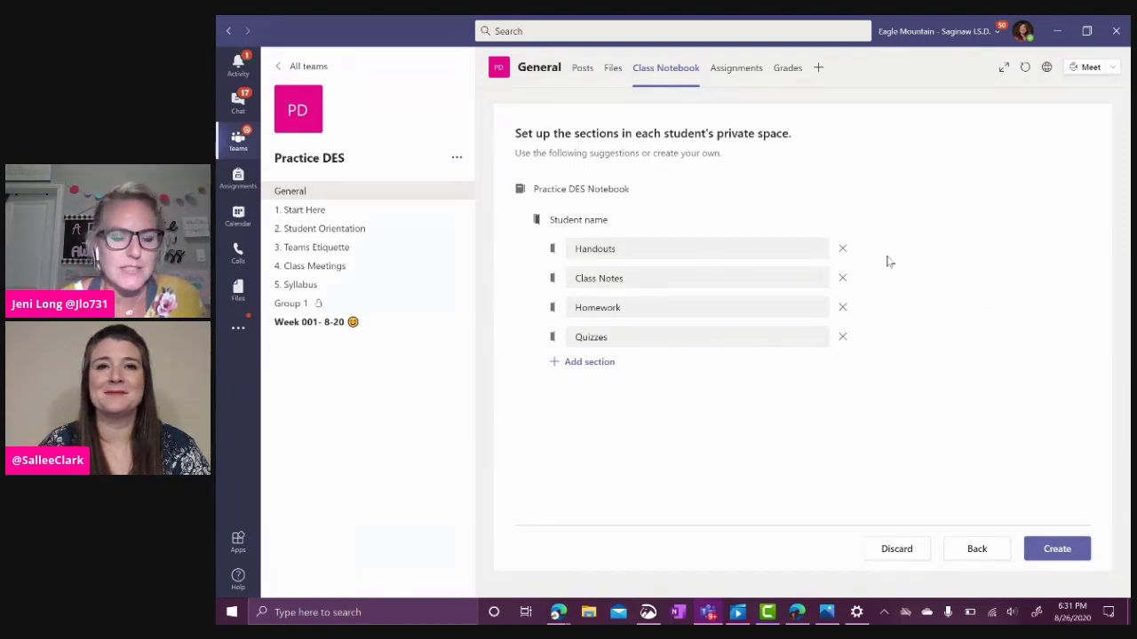
- Remove the Quizzes section from the students' private space and rename the Handouts section as Reading
left_click(842, 337)
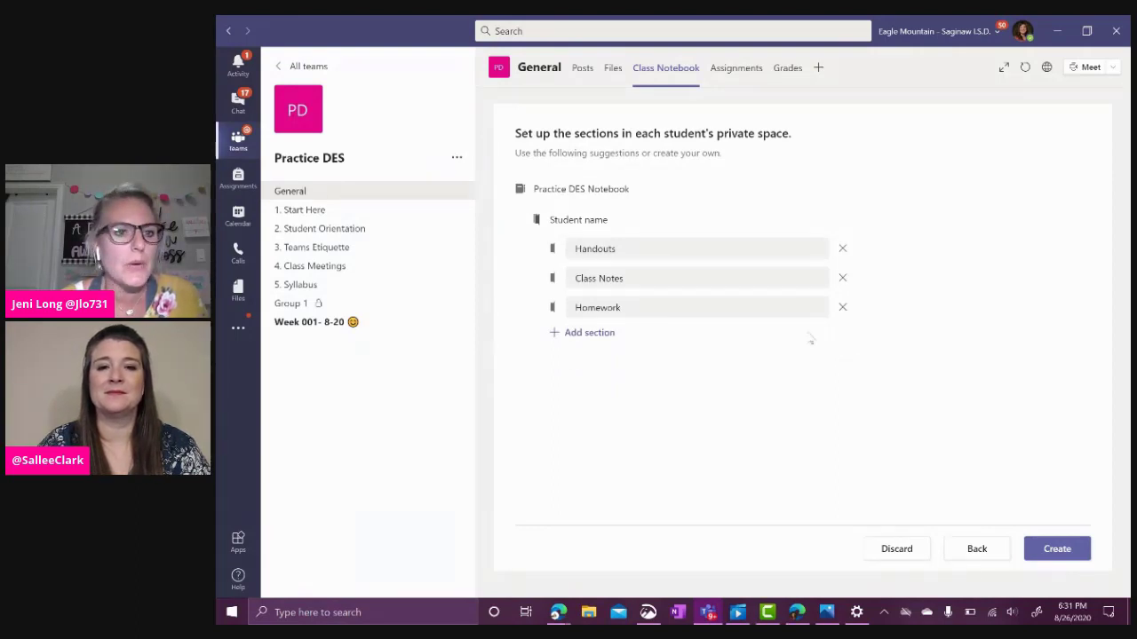
left_click(617, 249)
key("BackSpace")
key("BackSpace")
key("BackSpace")
key("BackSpace")
key("BackSpace")
key("BackSpace")
key("BackSpace")
key("BackSpace")
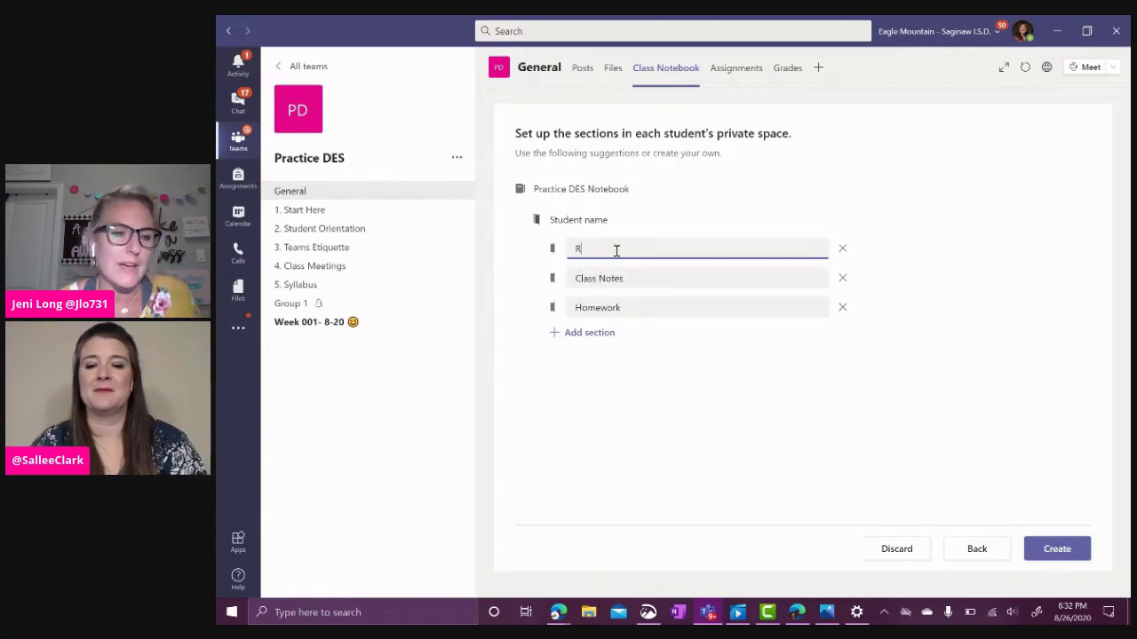
type("eading")
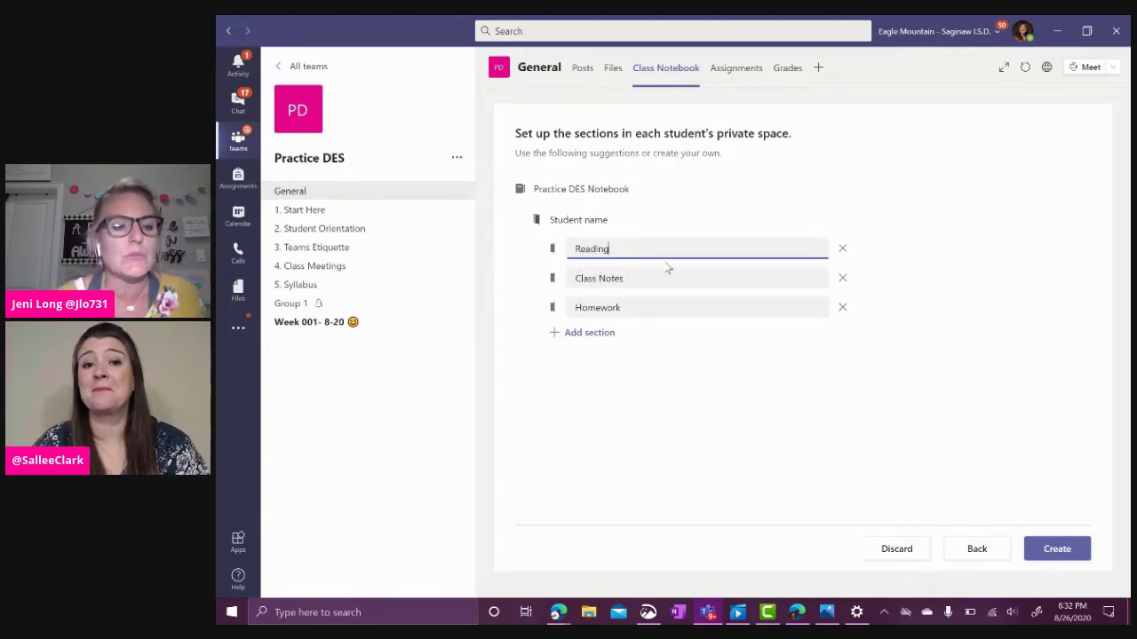
- Rename the Class Notes section in the students' private space as Math
left_click(665, 278)
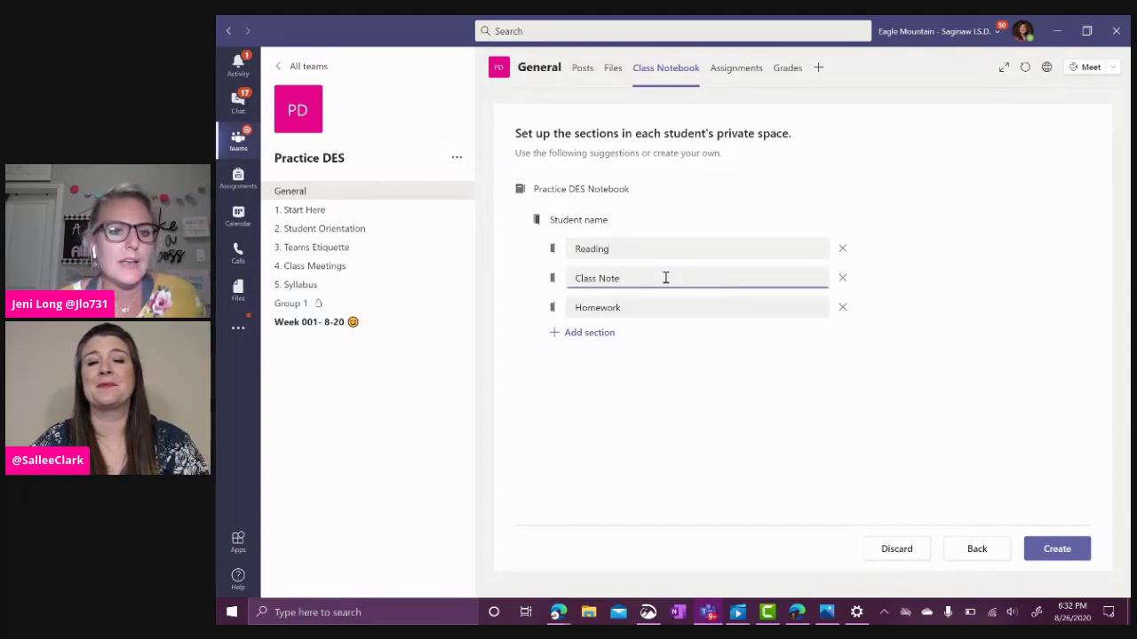
key("BackSpace")
key("BackSpace")
key("BackSpace")
key("BackSpace")
key("BackSpace")
key("BackSpace")
key("BackSpace")
key("BackSpace")
key("BackSpace")
key("BackSpace")
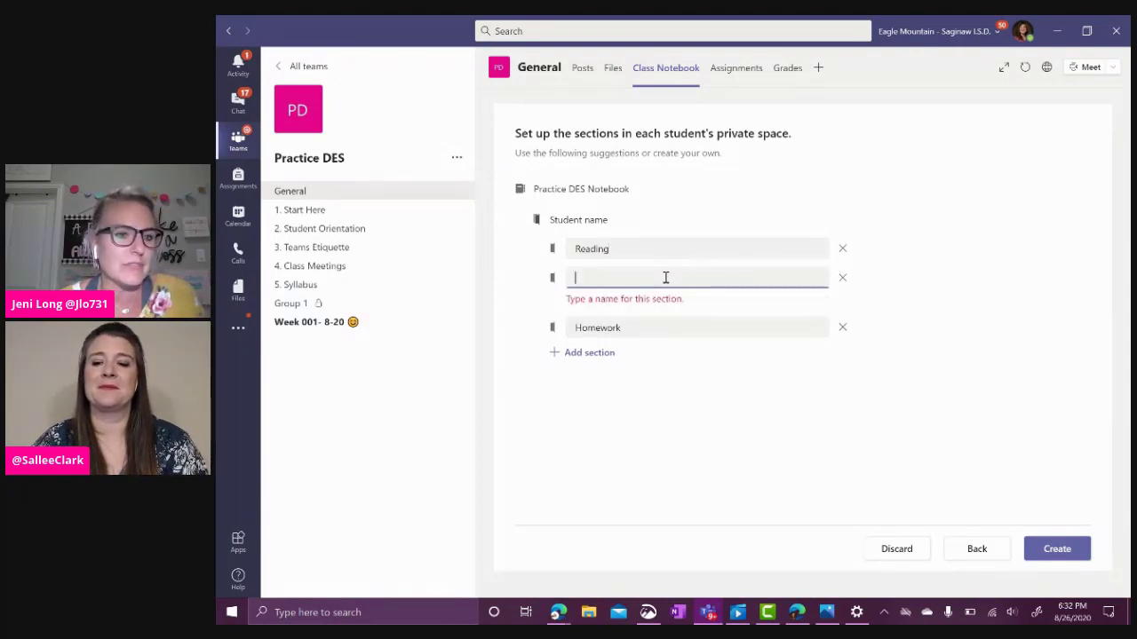
type("Math")
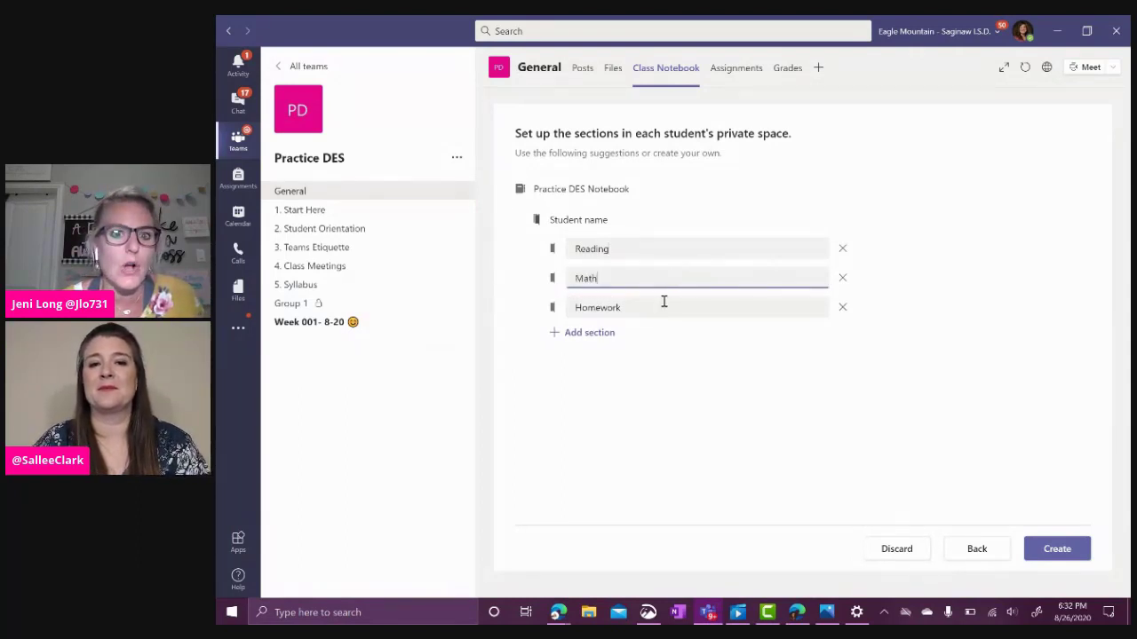
- Rename the Homework section as Class Notes and create the class notebook
left_click(663, 301)
type("Class")
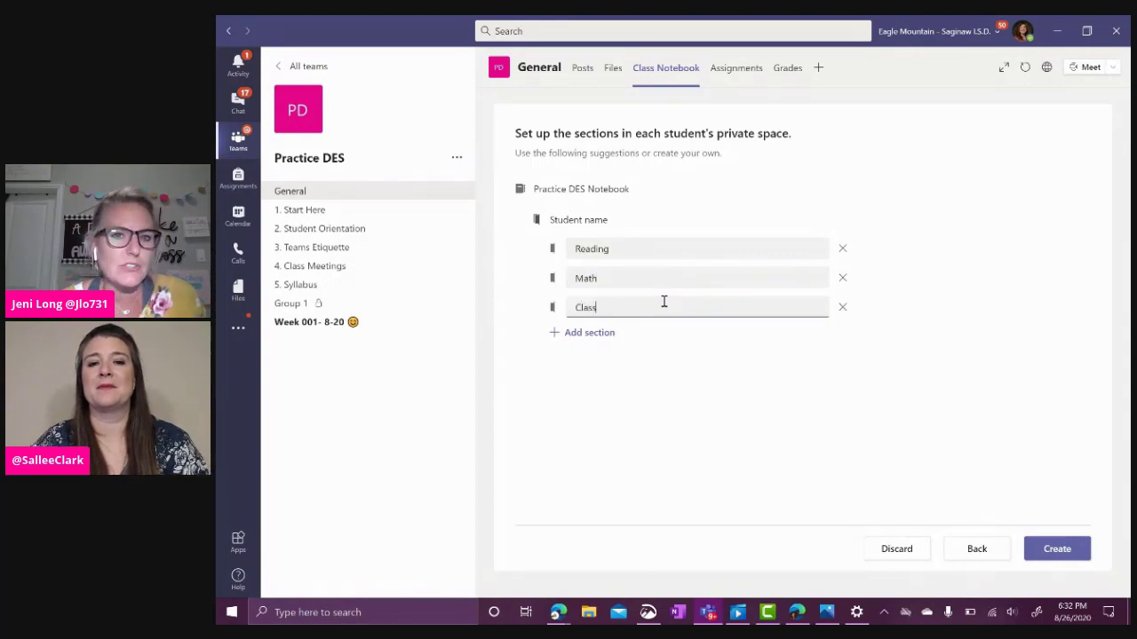
type(" notes")
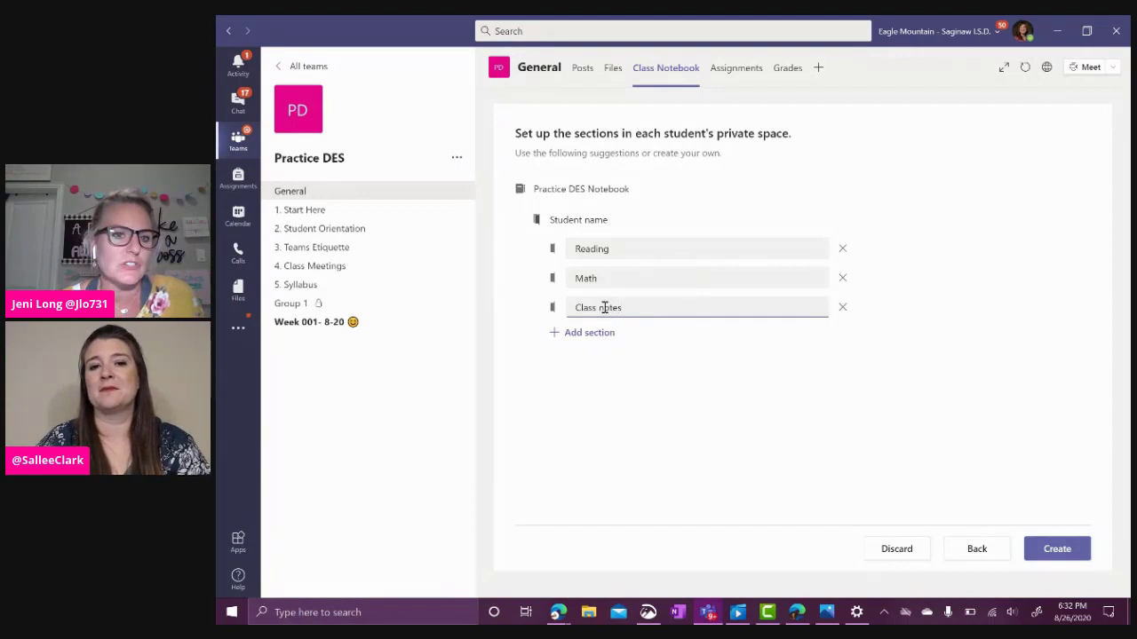
key("BackSpace")
key("BackSpace")
key("BackSpace")
key("BackSpace")
key("BackSpace")
type("Notes")
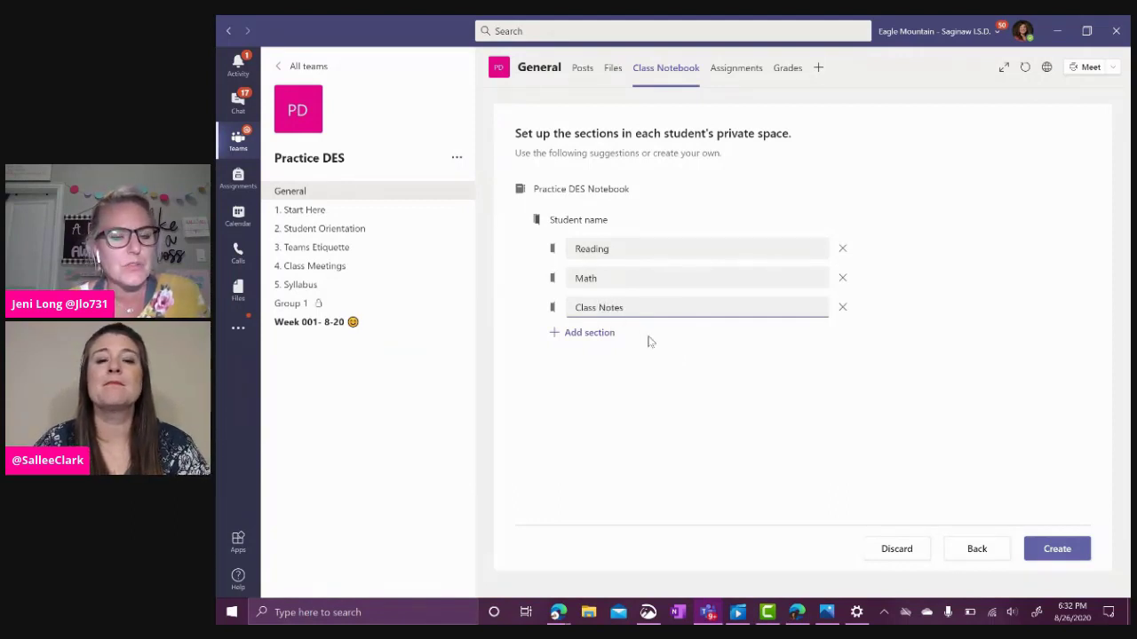
key("Left")
key("Left")
key("Left")
key("Left")
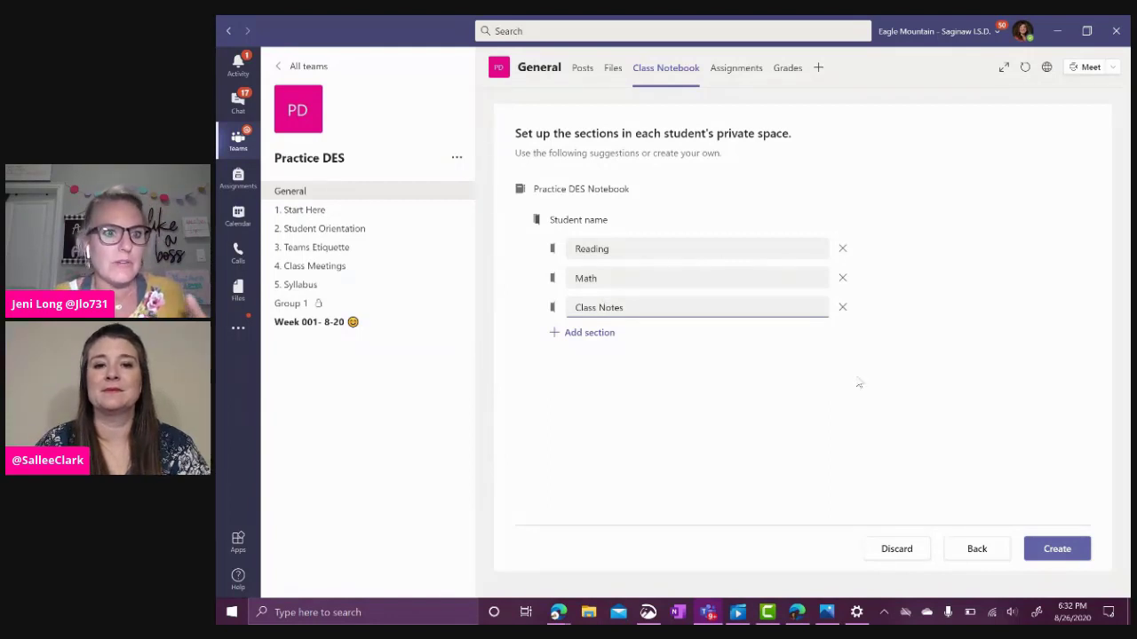
left_click(969, 295)
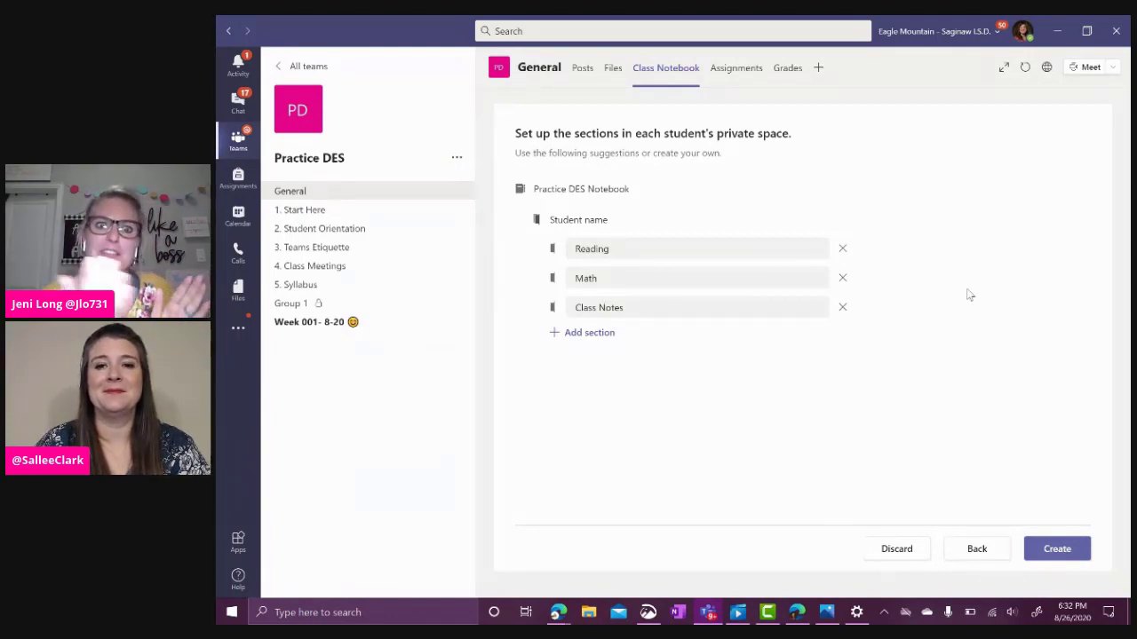
left_click(1053, 552)
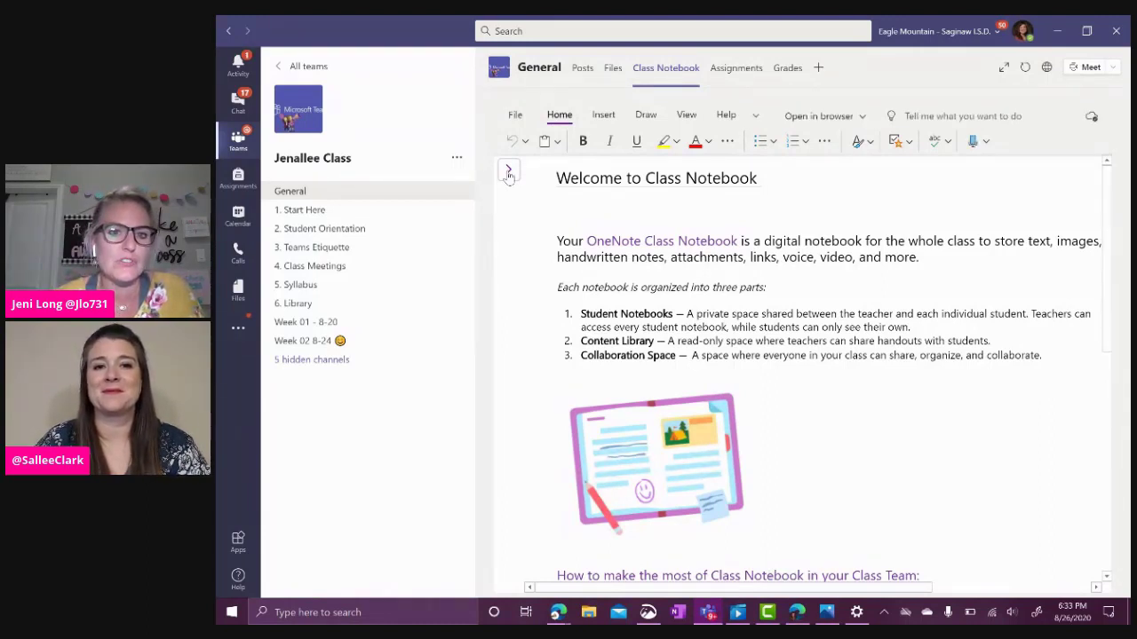
- Permanently delete the "Getting started with the Collaboration Space" page from the notebook's _Collaboration Space group
left_click(508, 174)
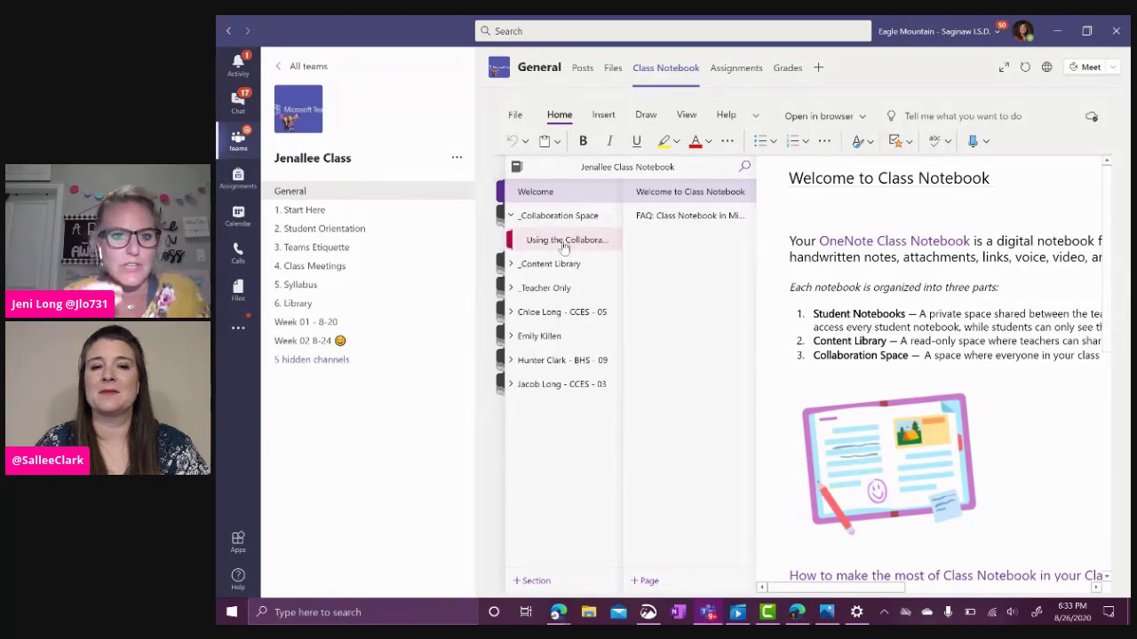
left_click(563, 249)
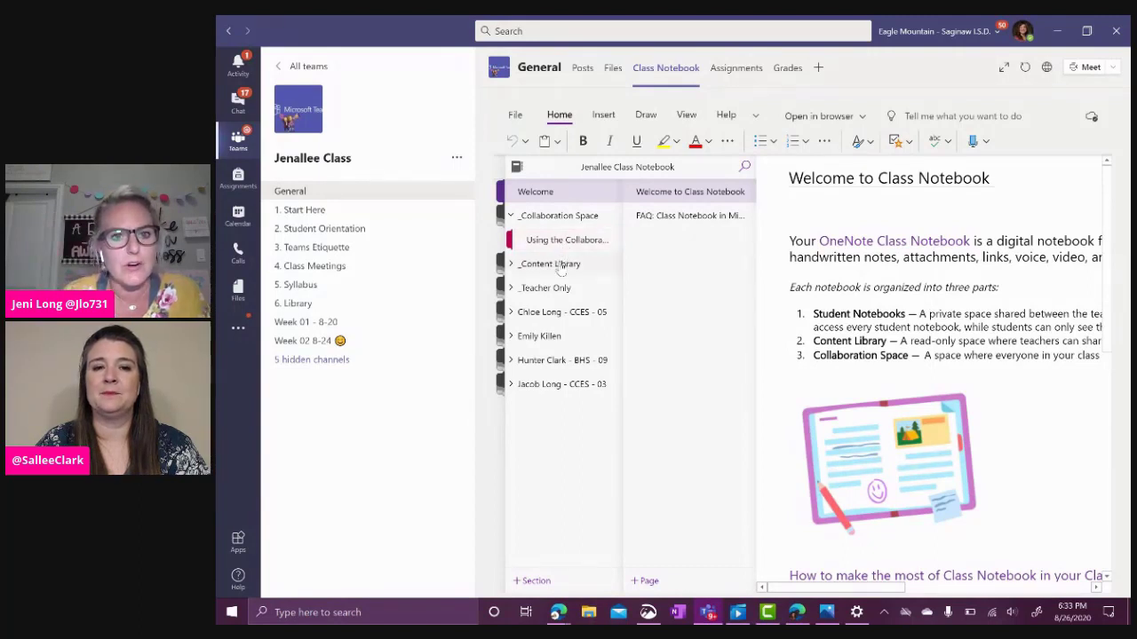
left_click(580, 247)
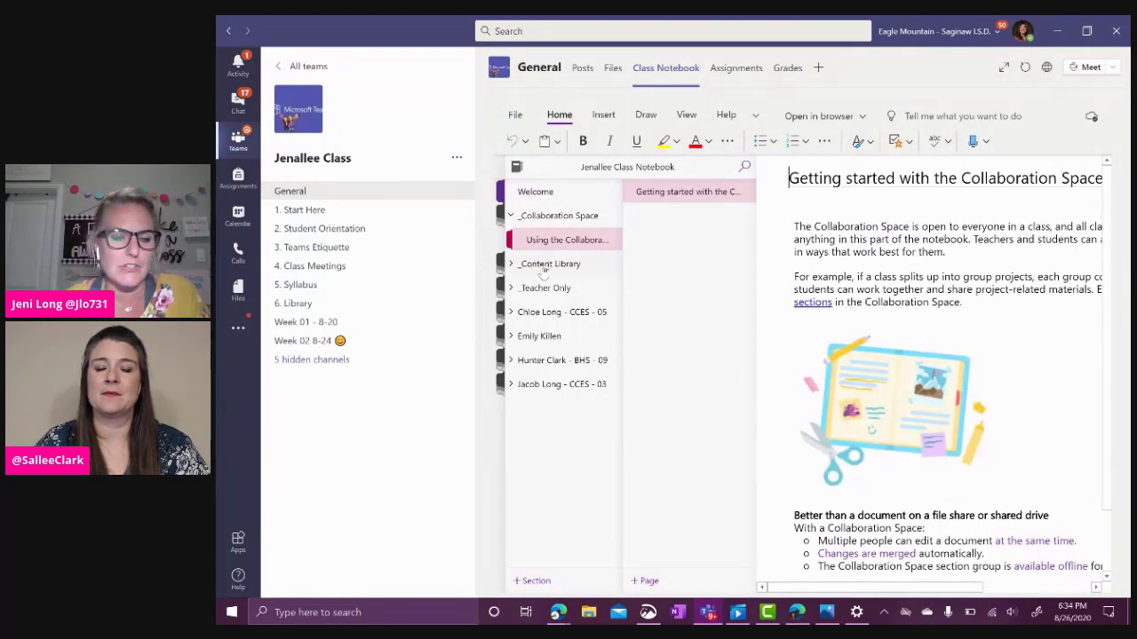
right_click(666, 197)
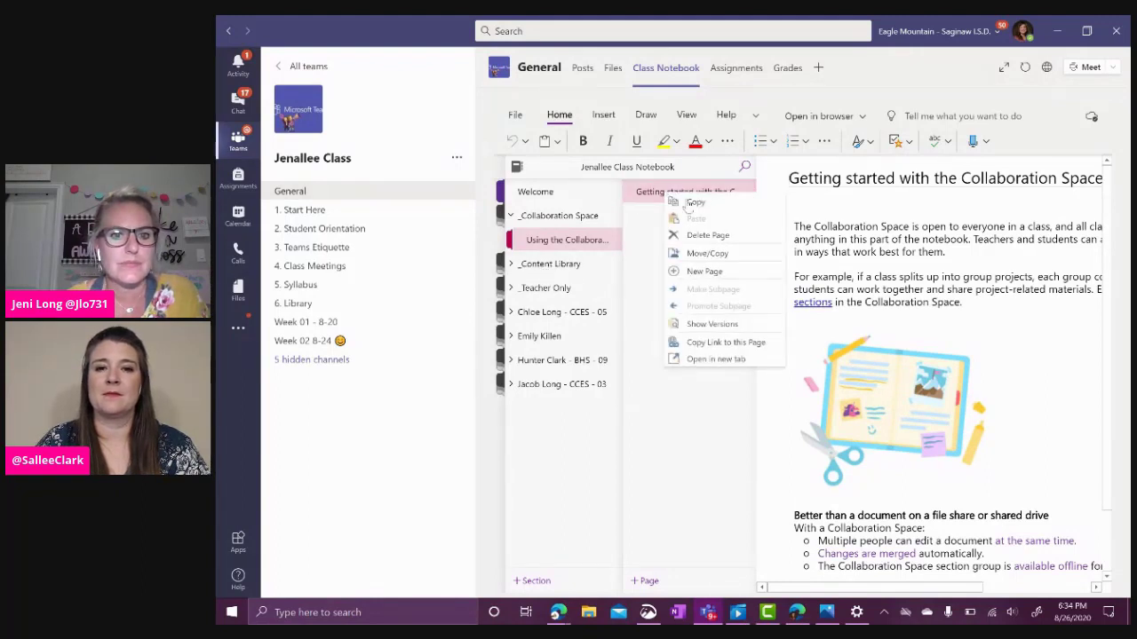
left_click(708, 235)
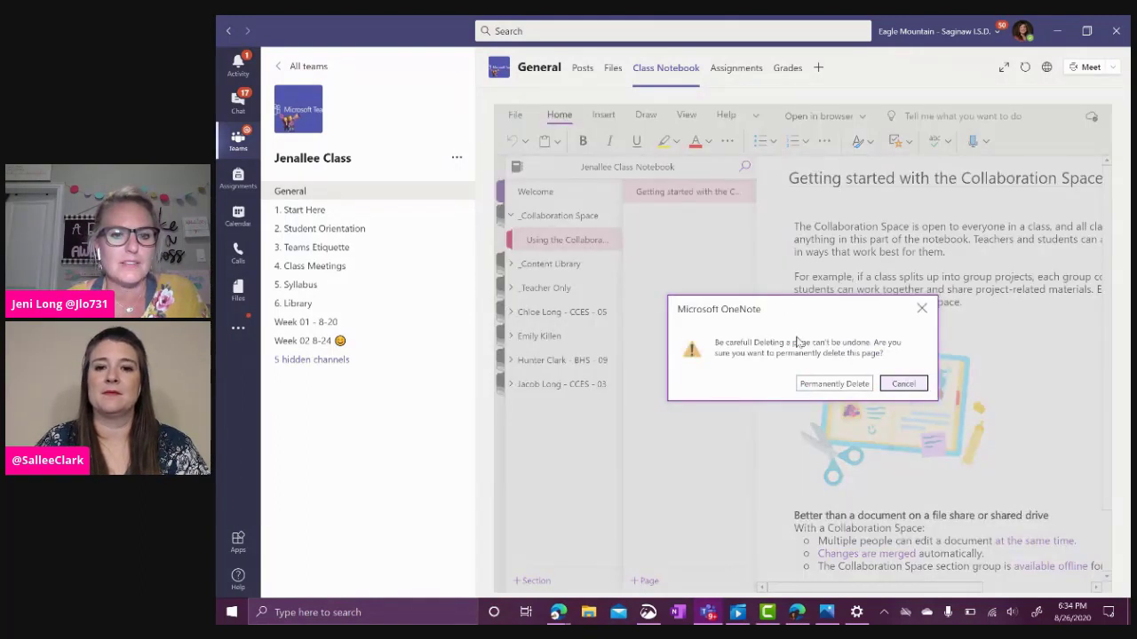
left_click(829, 384)
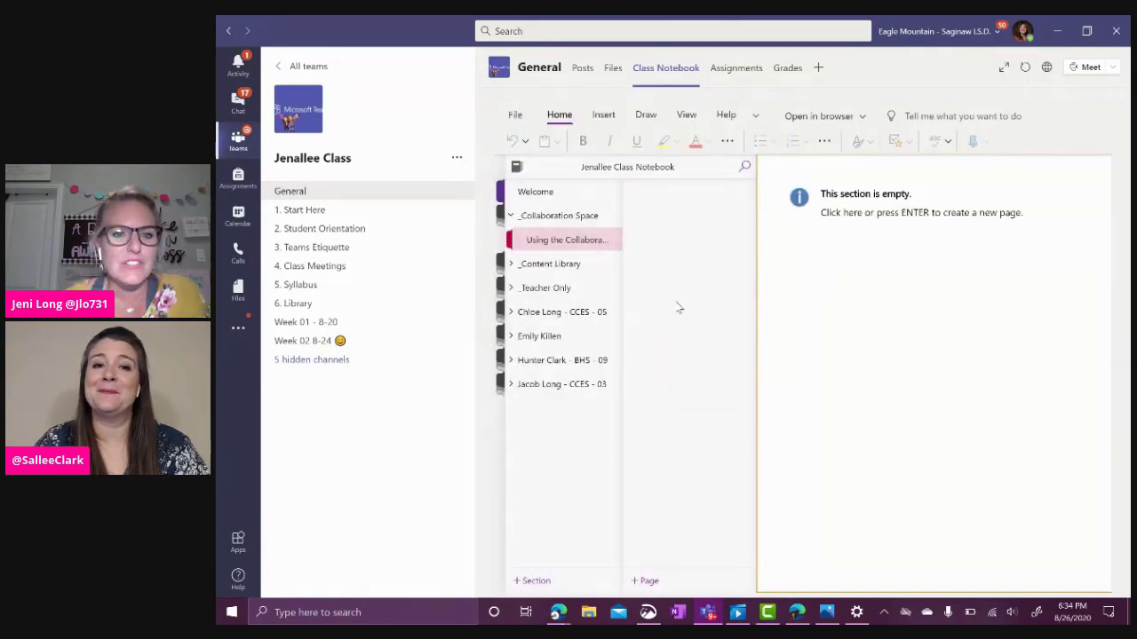
- Expand the _Teacher Only group and the first student's notebook, and open the teacher-only Math section
left_click(566, 294)
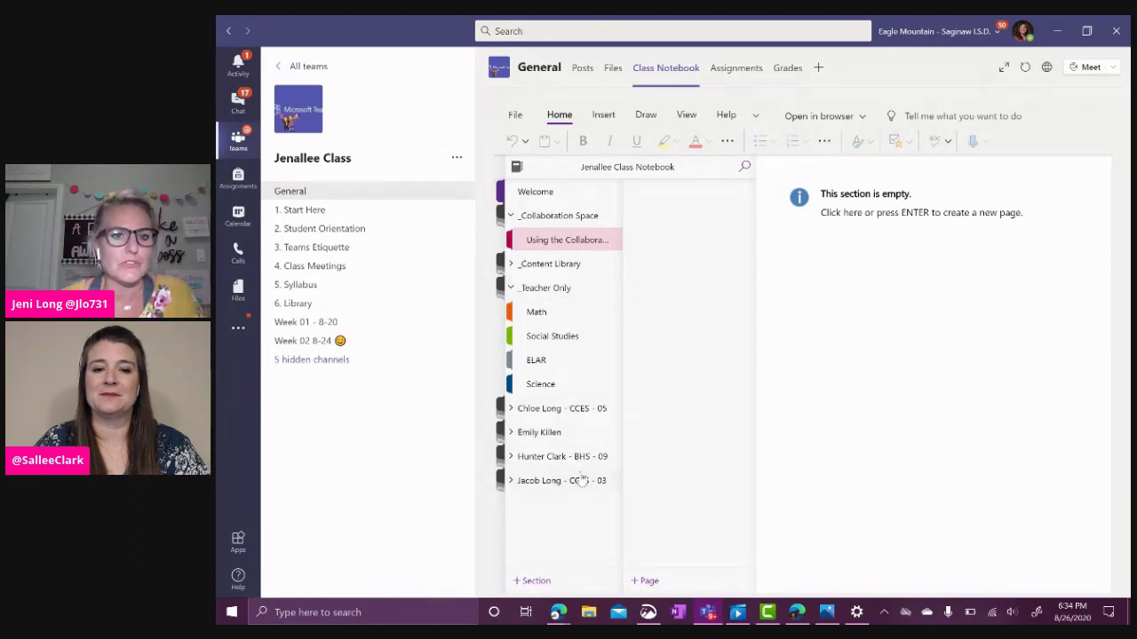
left_click(568, 410)
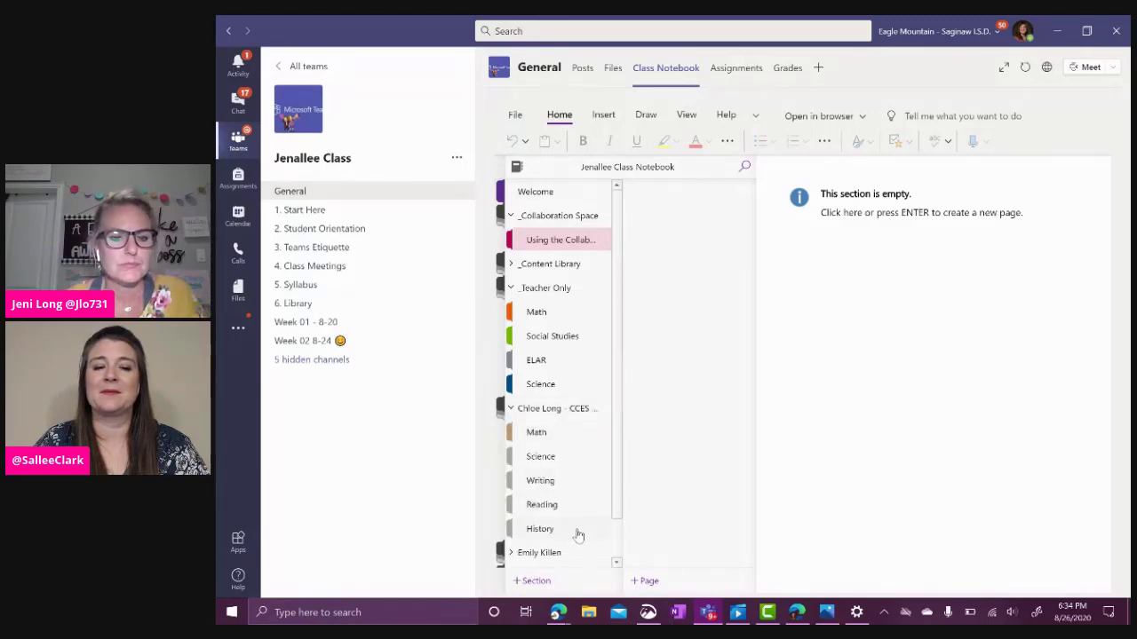
left_click(564, 314)
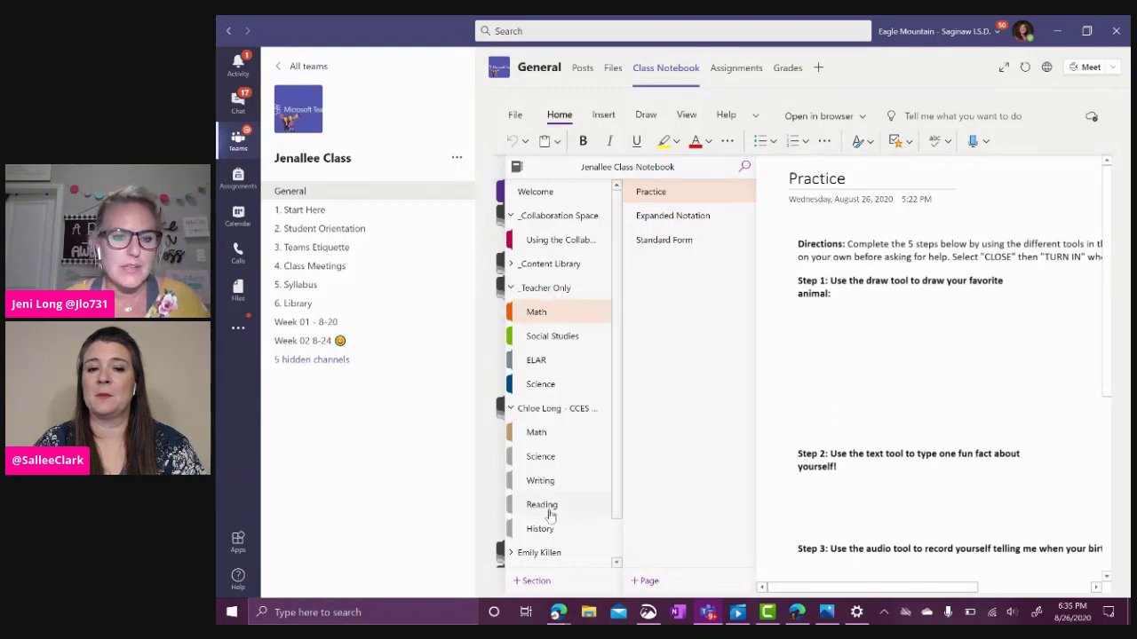
- Add a new section named Lunch to the _Teacher Only group
left_click(535, 581)
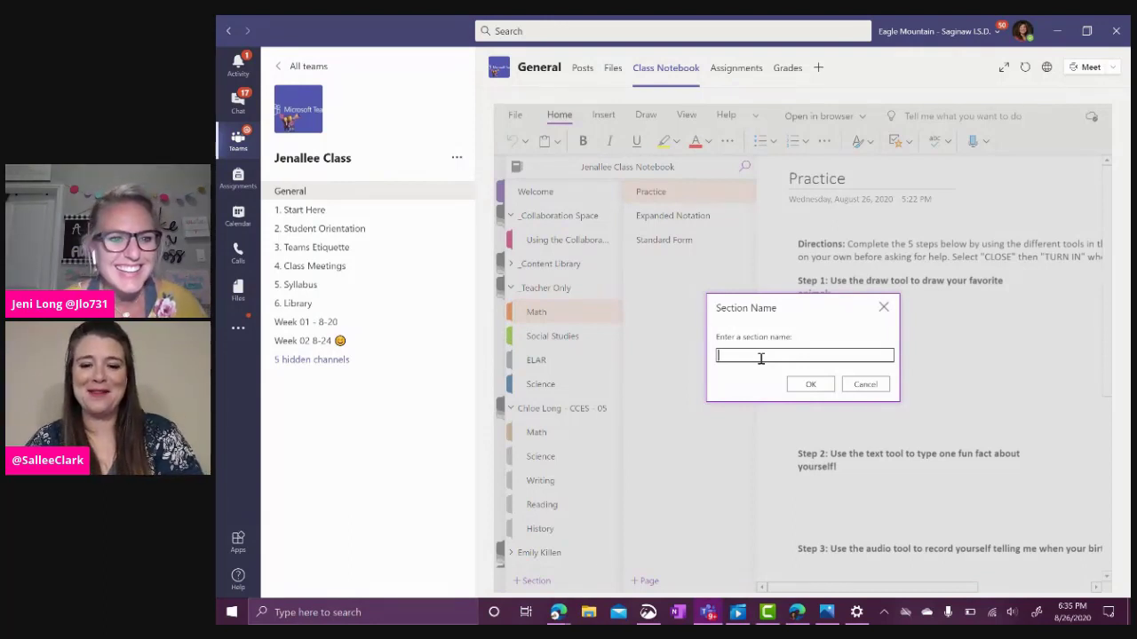
type("In")
type("nch")
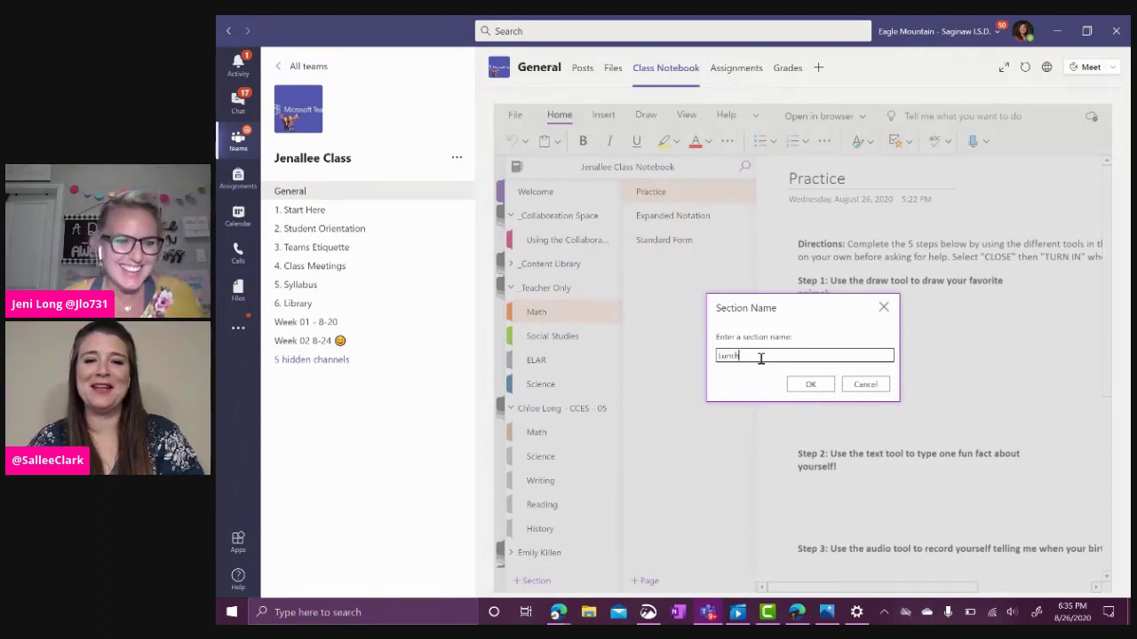
left_click(802, 386)
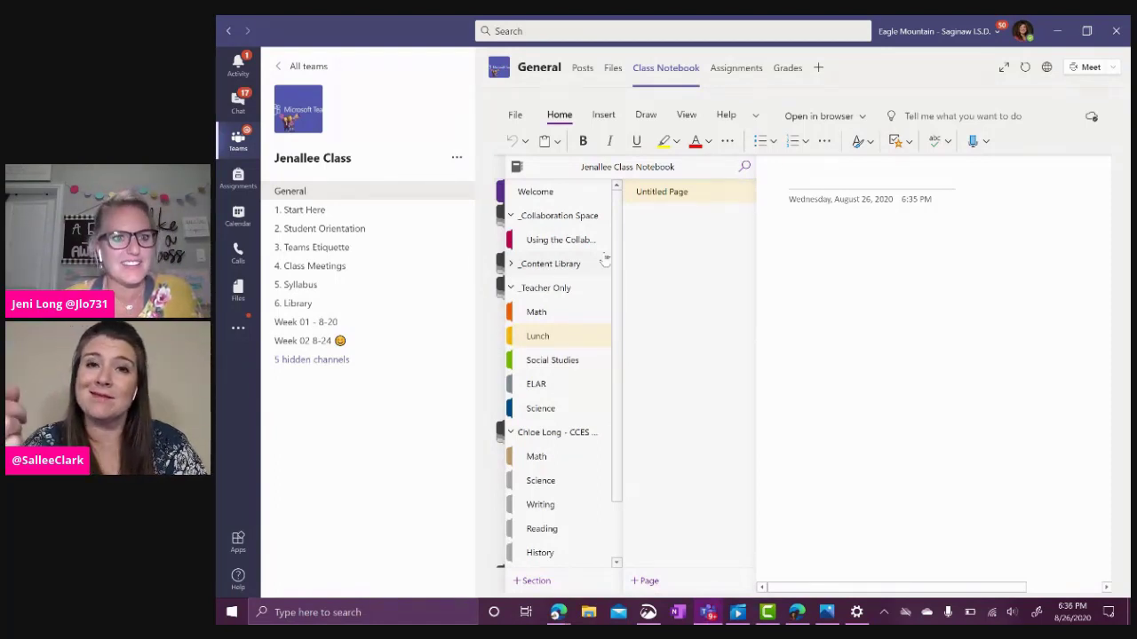
- Rename the Lunch section as Notes and move it above Math in the _Teacher Only group
left_click(538, 337)
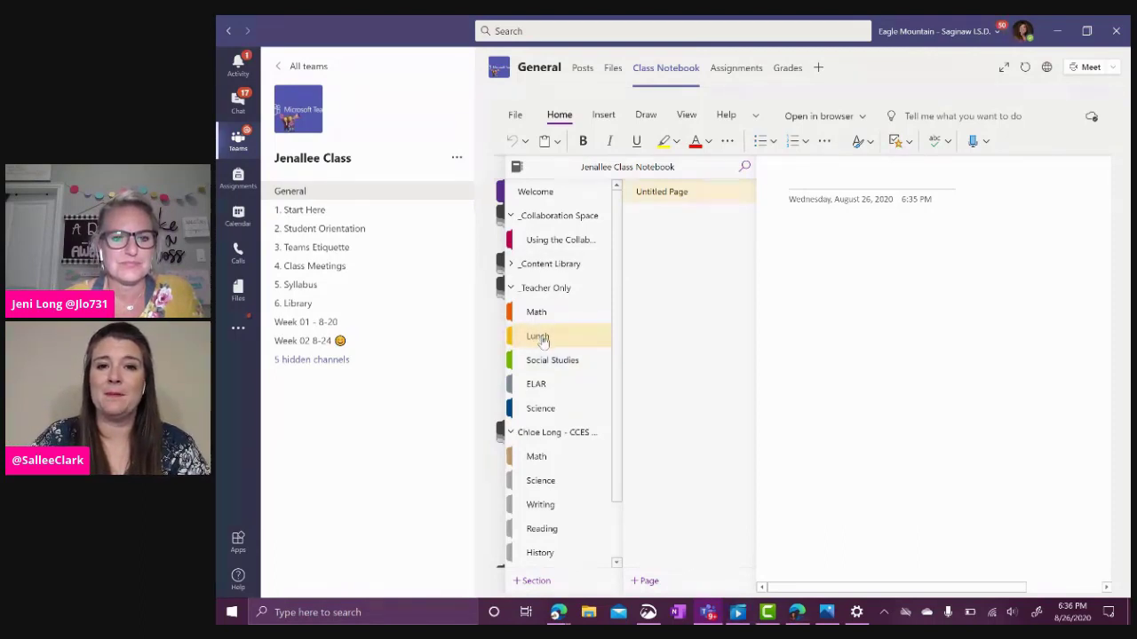
right_click(543, 341)
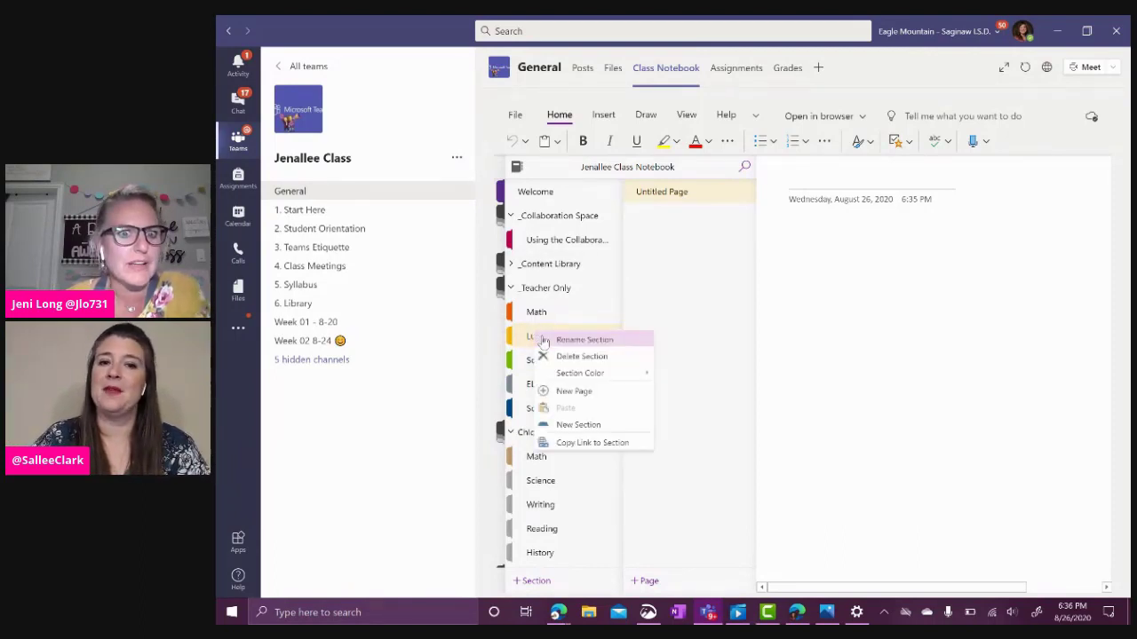
left_click(614, 341)
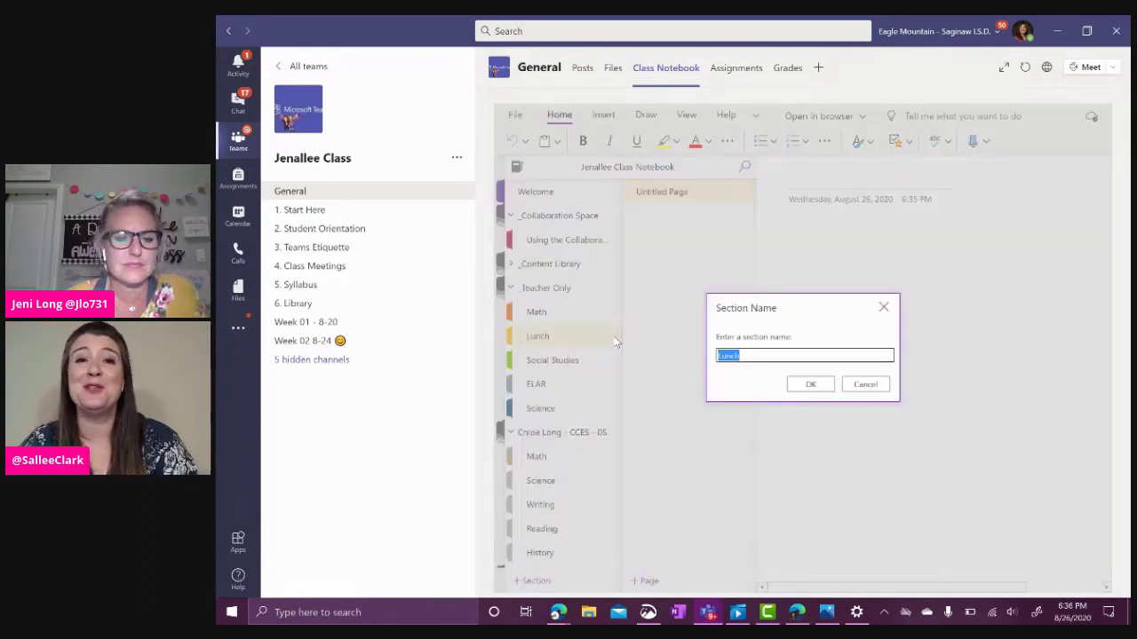
key("BackSpace")
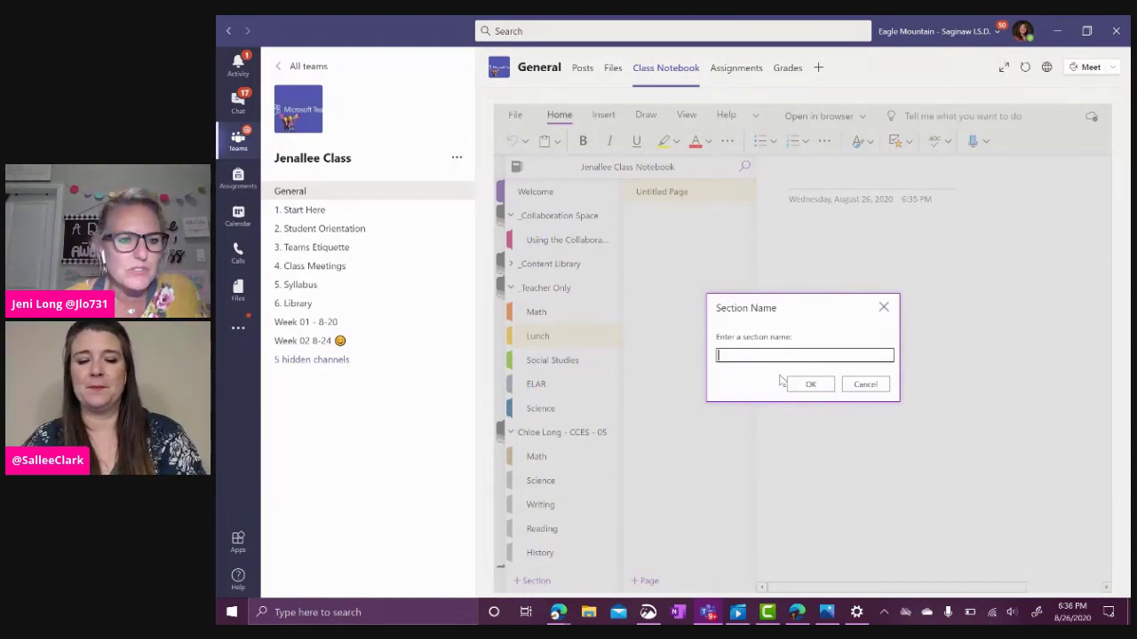
type("Notes")
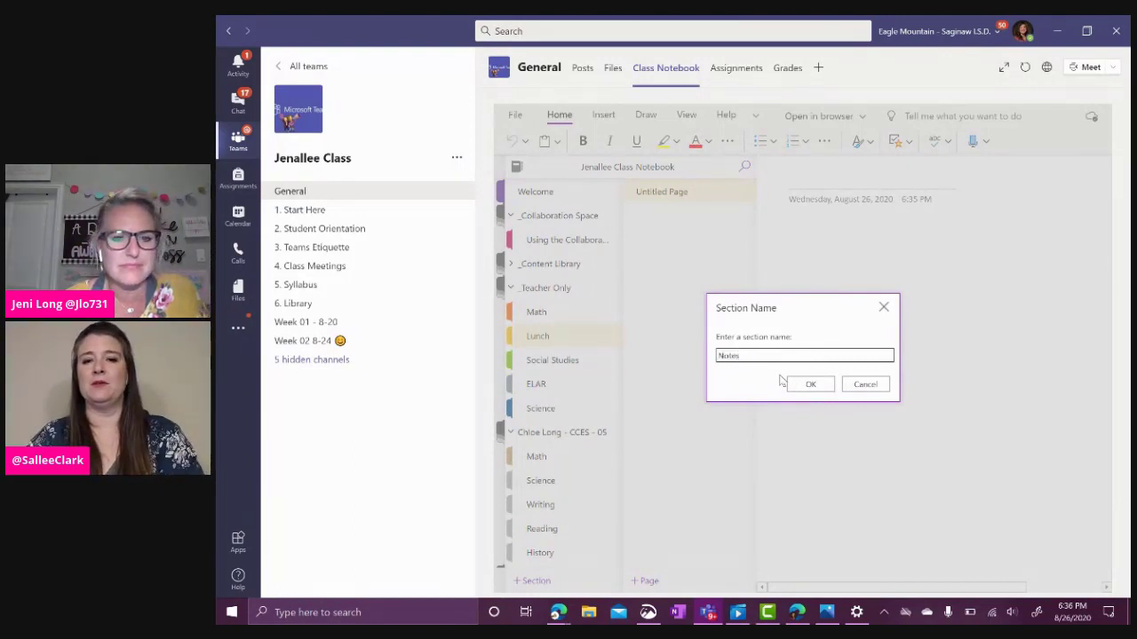
left_click(819, 384)
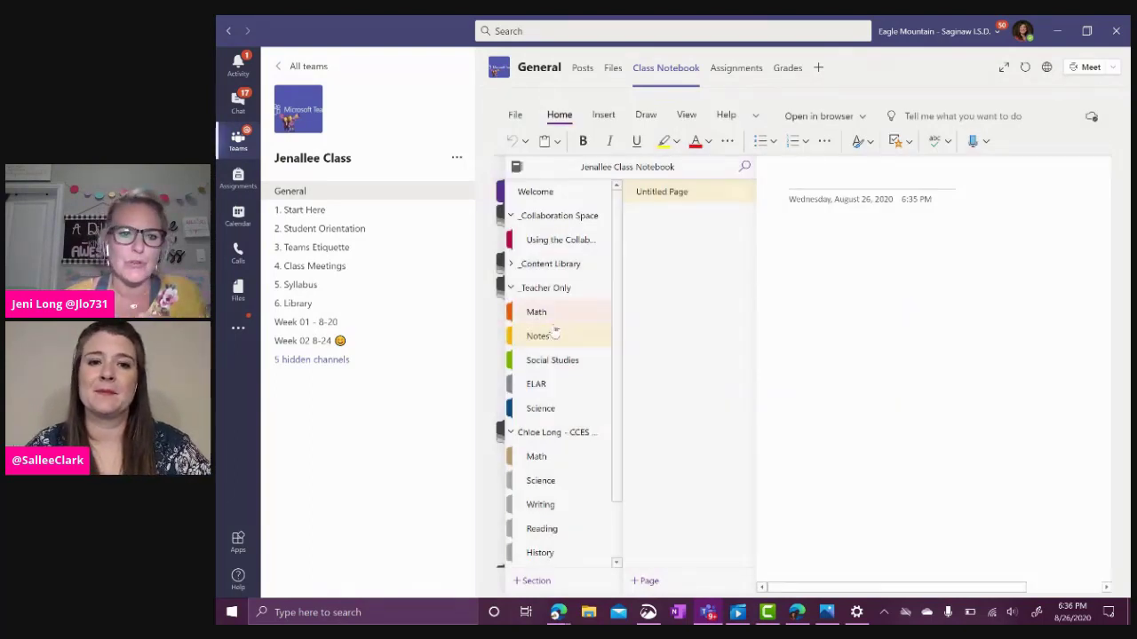
left_click_drag(557, 335, 549, 303)
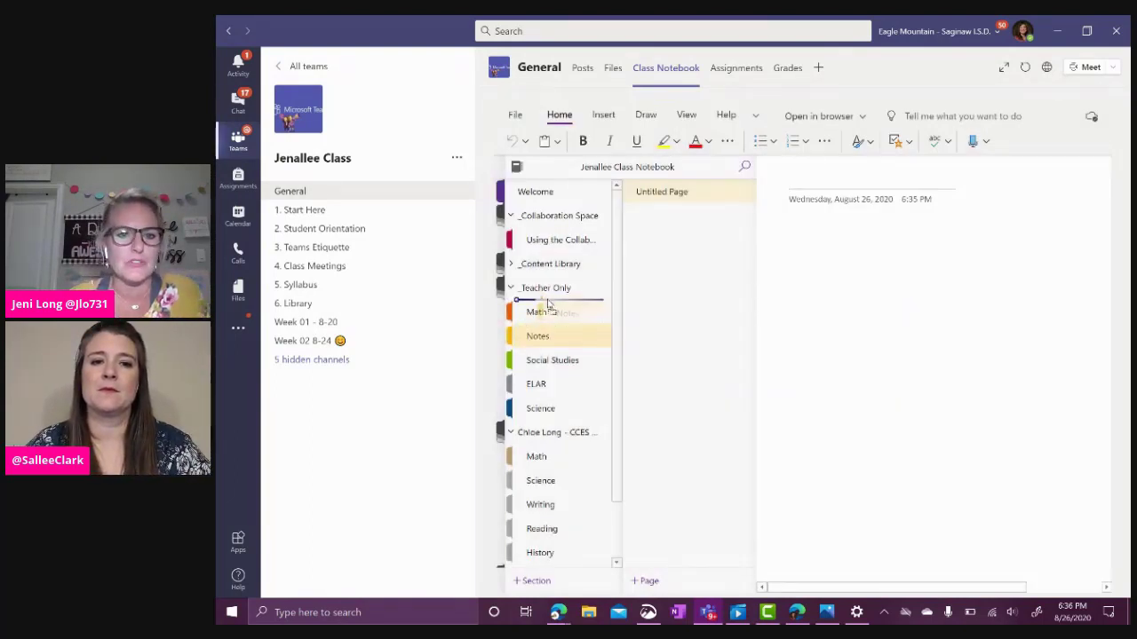
- Try to move the Notes section above Math in the _Teacher Only group, and open the Standard Form page in Math
left_click_drag(547, 306, 547, 303)
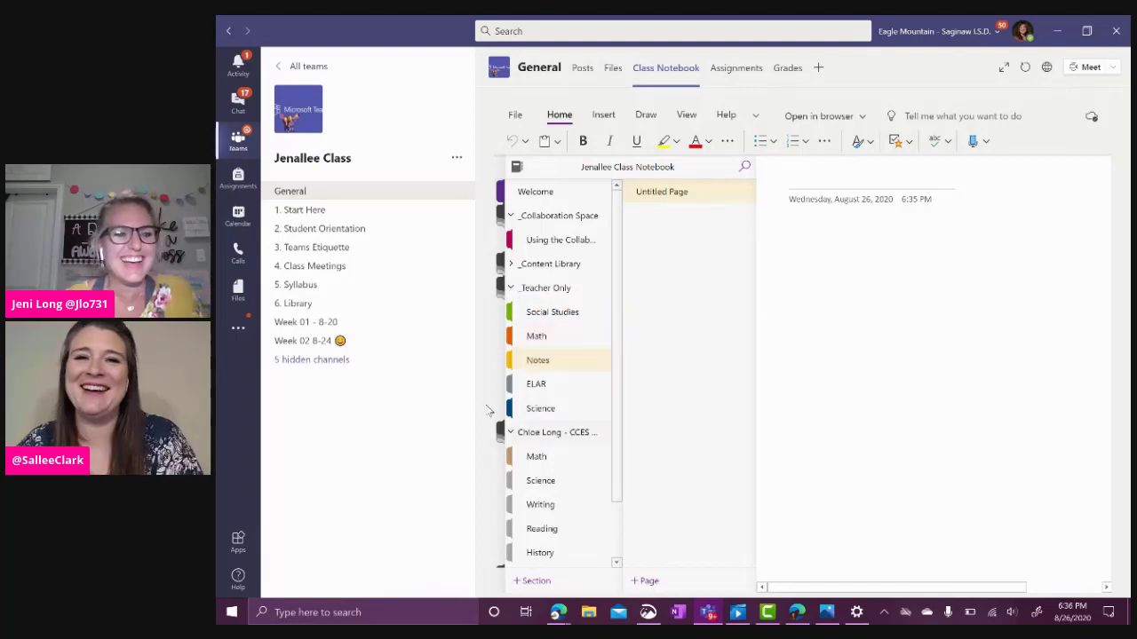
left_click(576, 337)
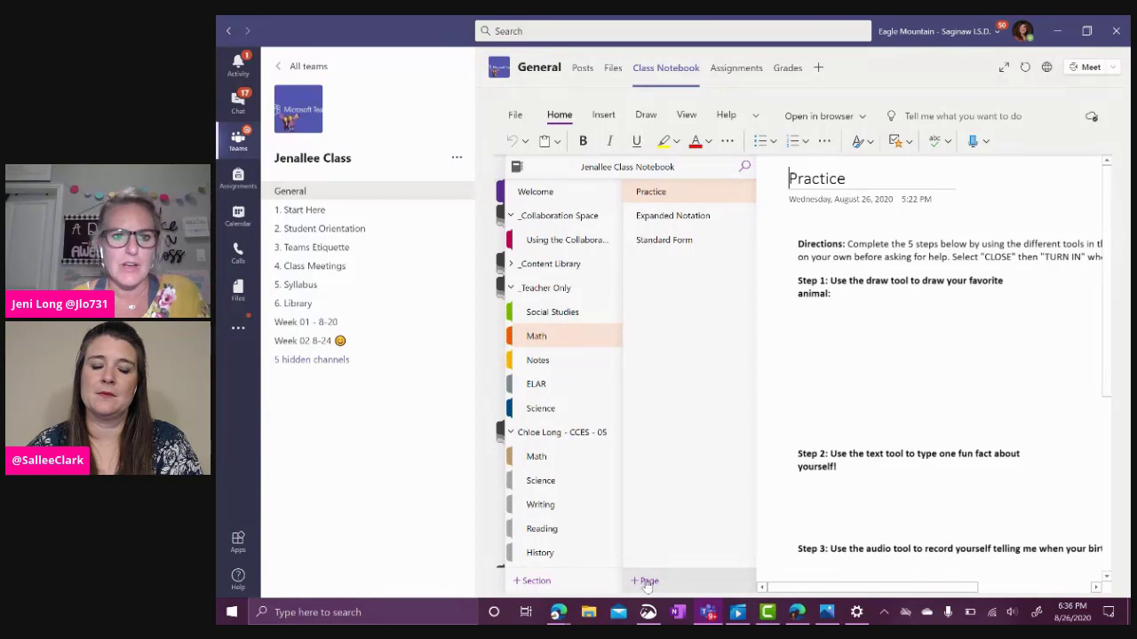
left_click(679, 247)
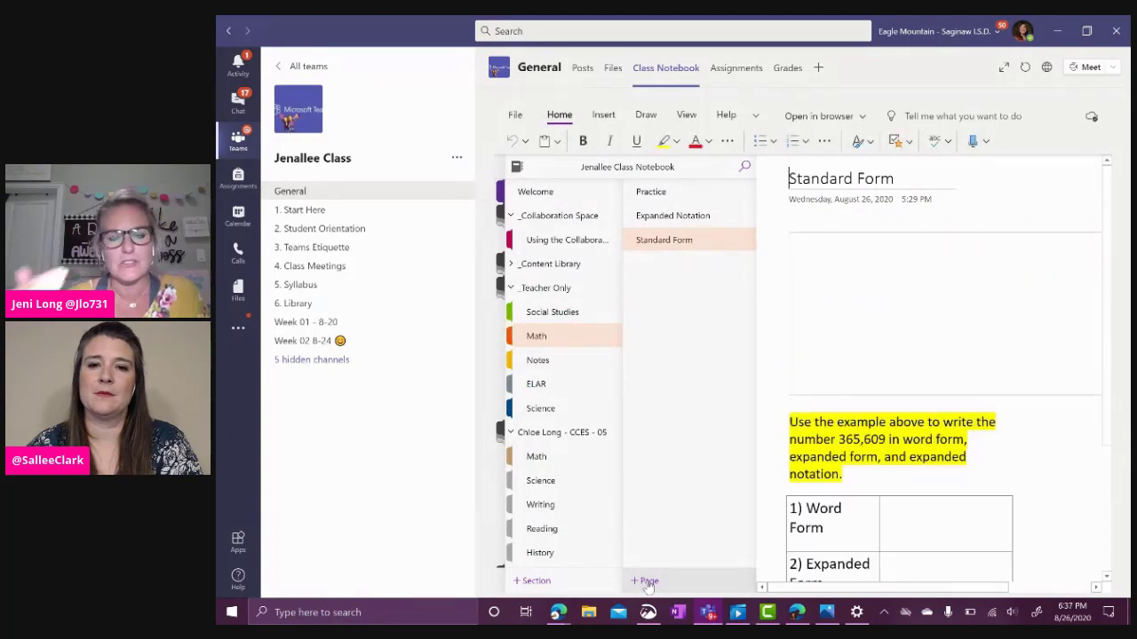
- Add a page titled "Practice 2" to the Math section with the text "Please look at the picture below and then type your reflections"
left_click(647, 582)
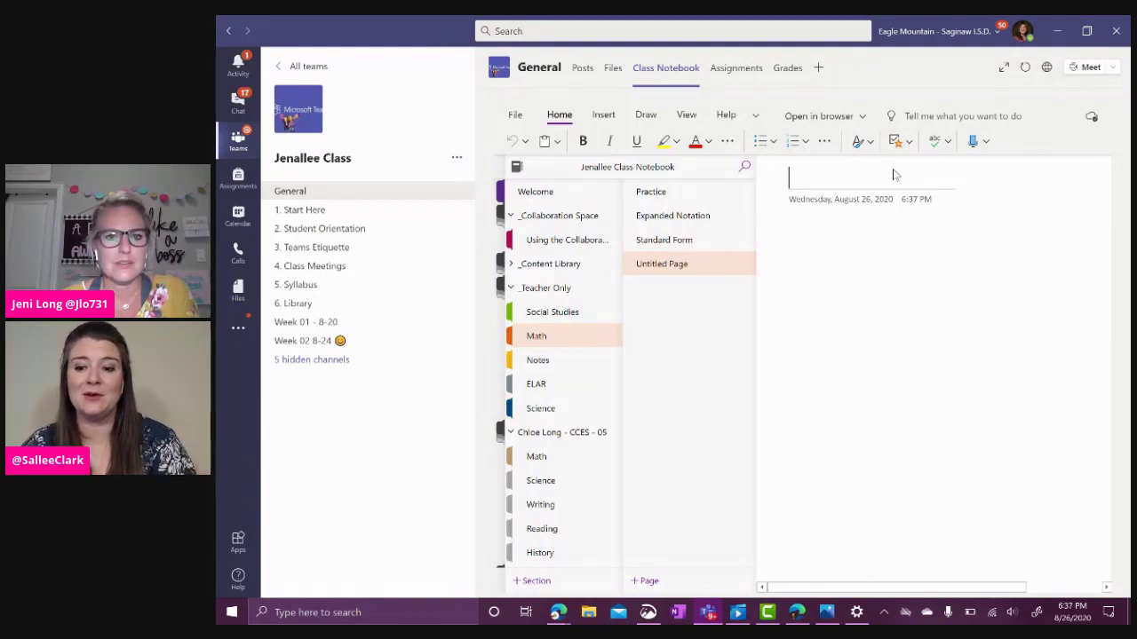
type("Practice 2")
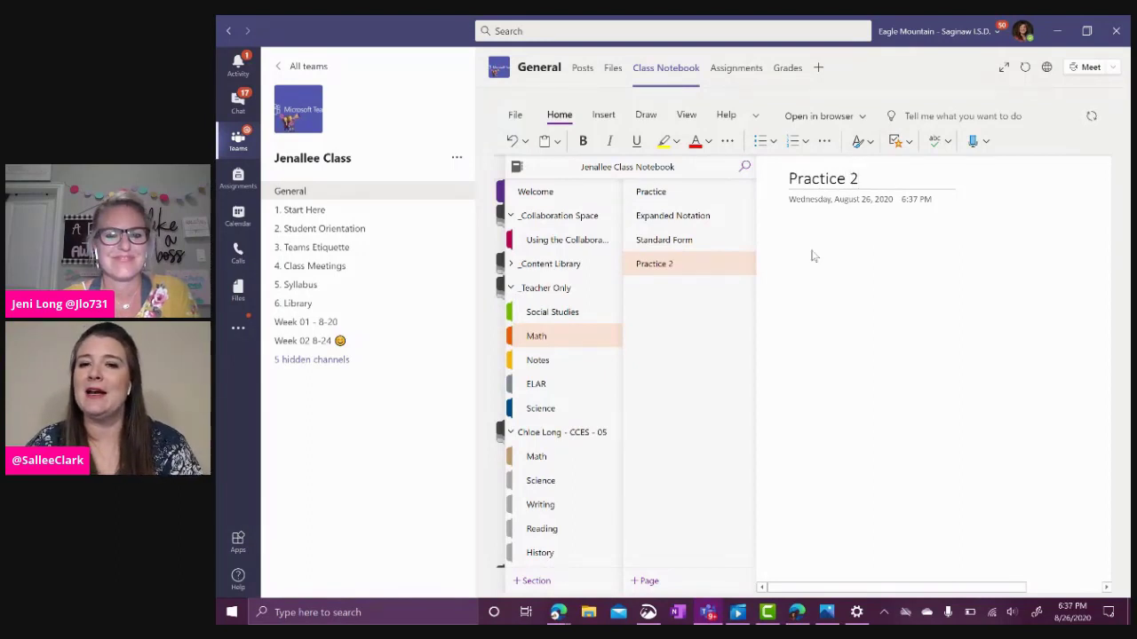
left_click(811, 256)
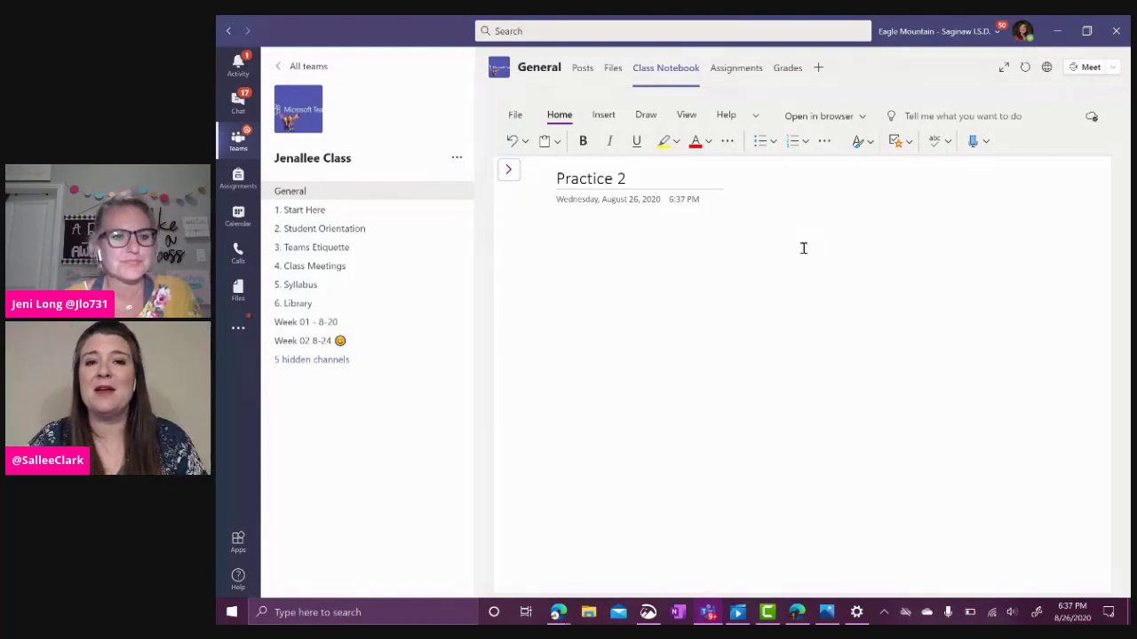
left_click(585, 242)
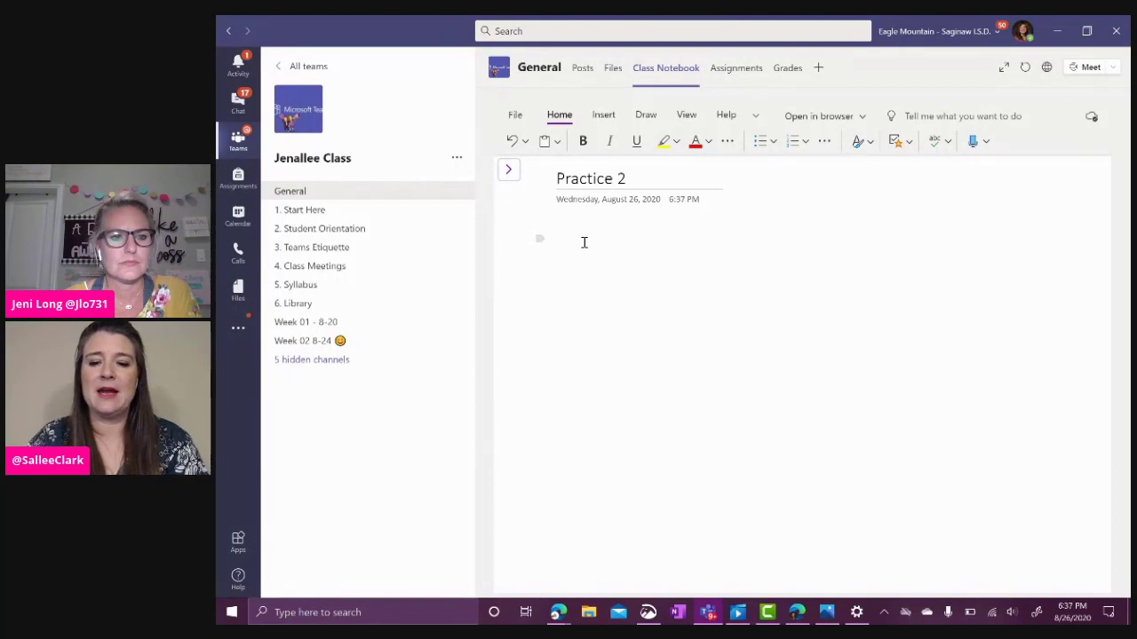
type("Please")
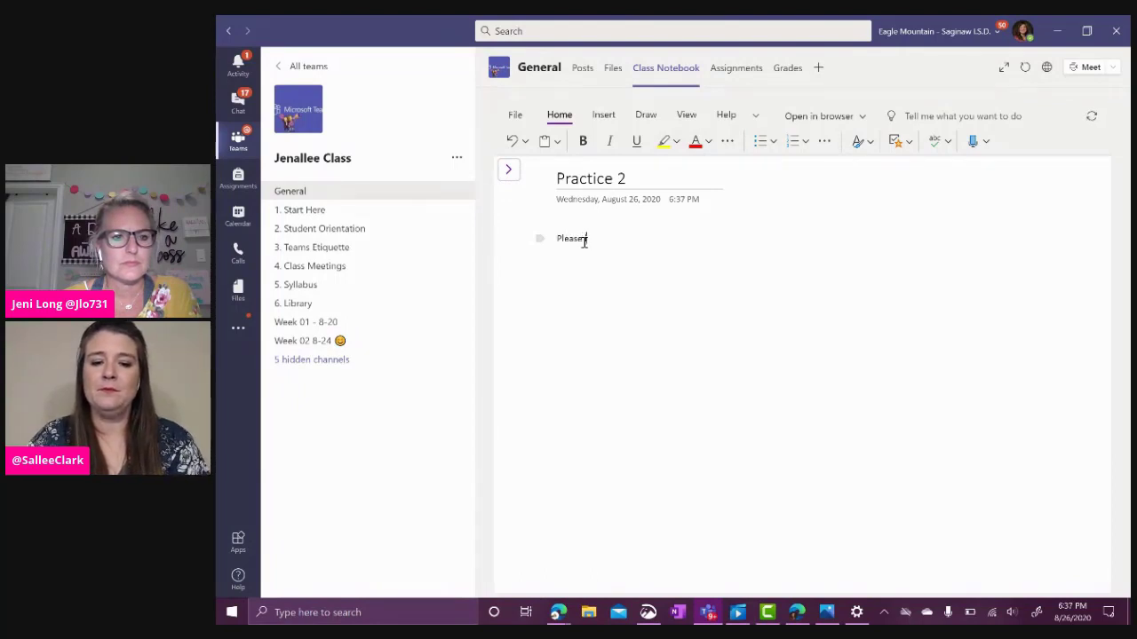
type(" look at the picture below and then type your reflections.")
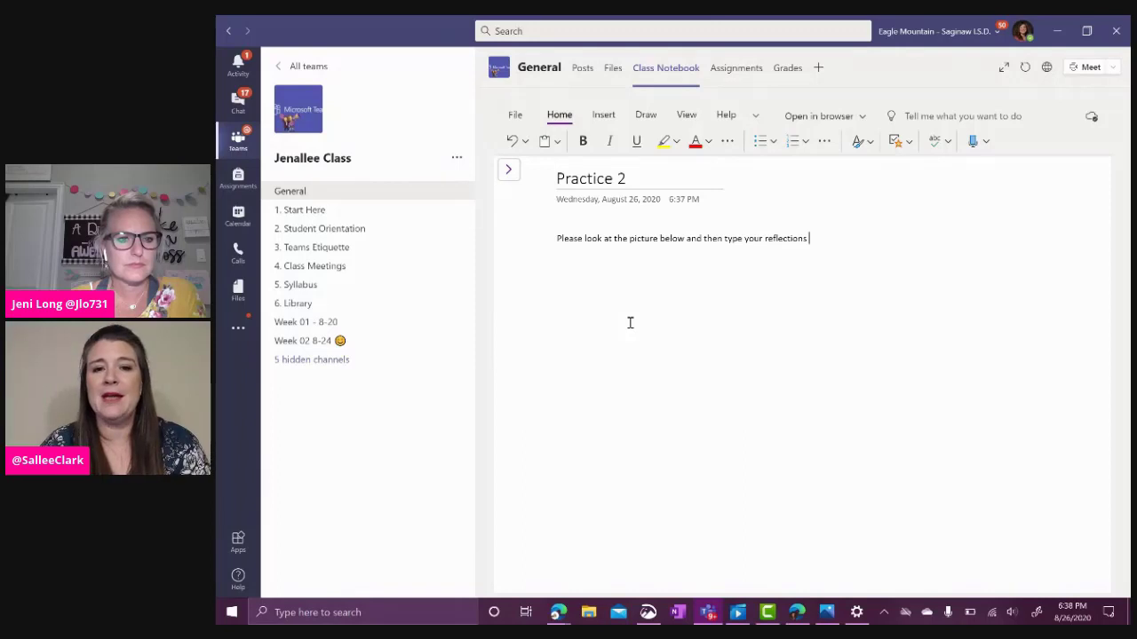
- Insert the online Beach picture with the white umbrella and two chairs below the instruction text on the Practice 2 page
key("Return")
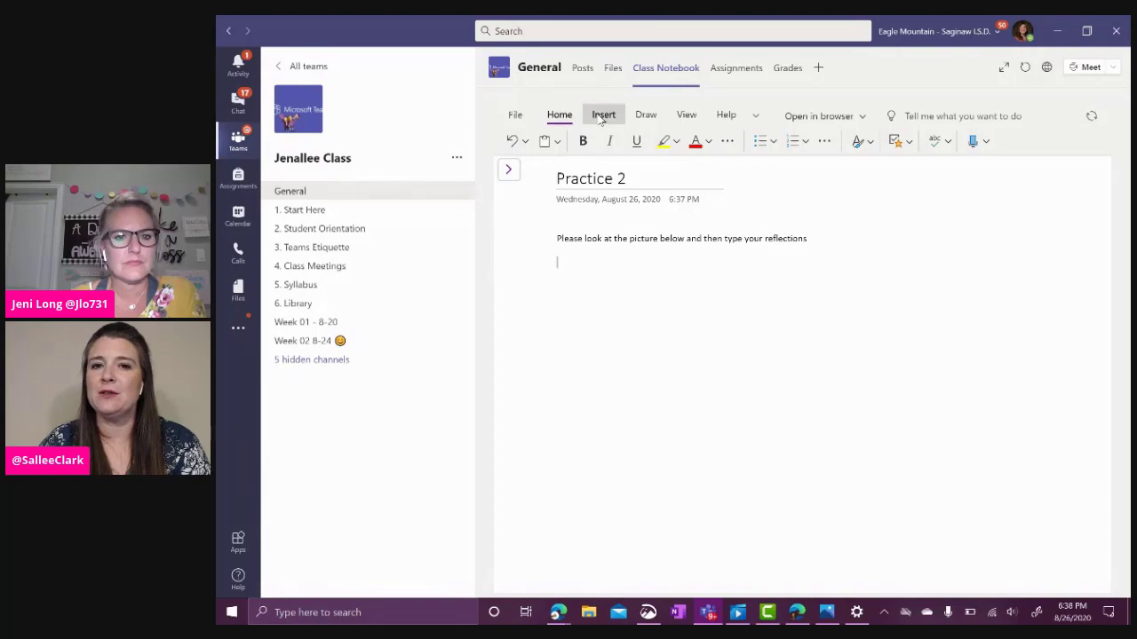
left_click(602, 118)
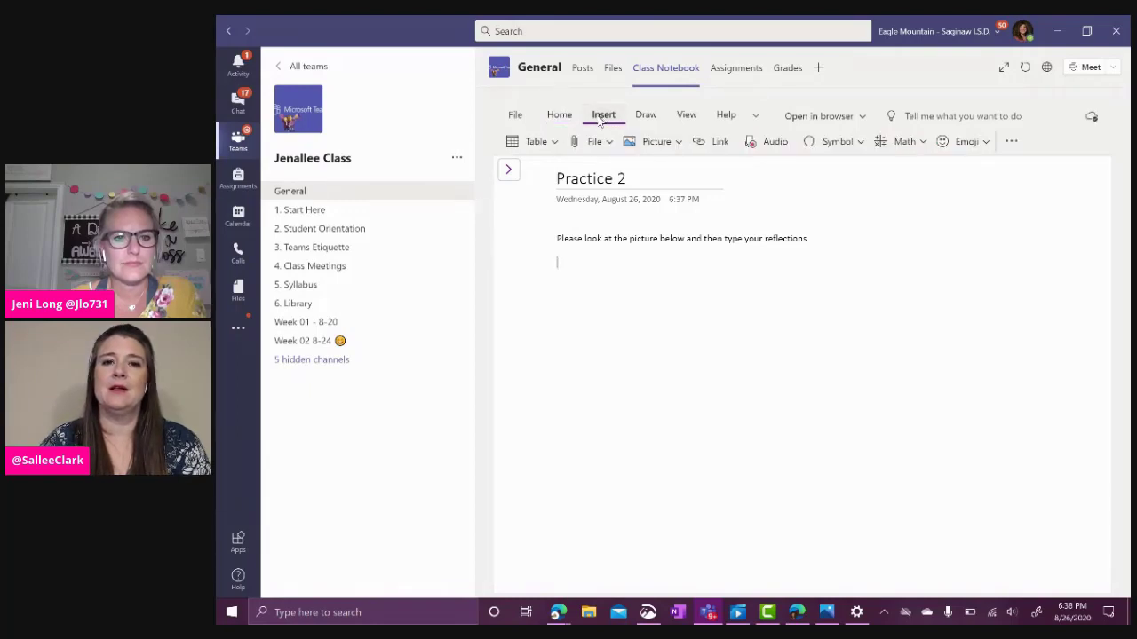
left_click(679, 143)
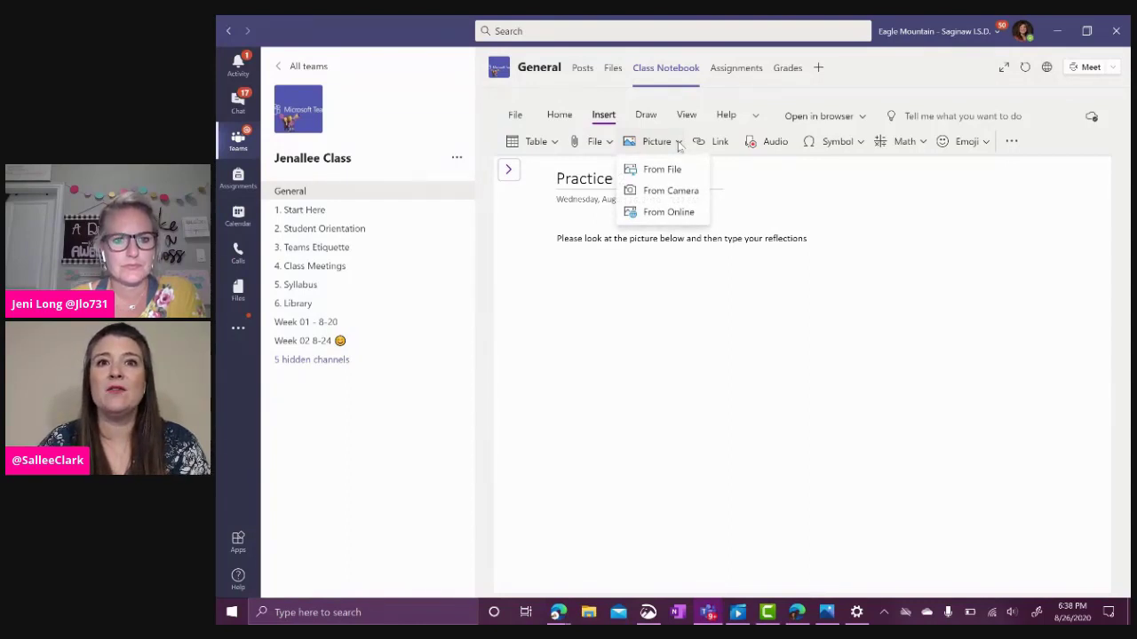
left_click(677, 213)
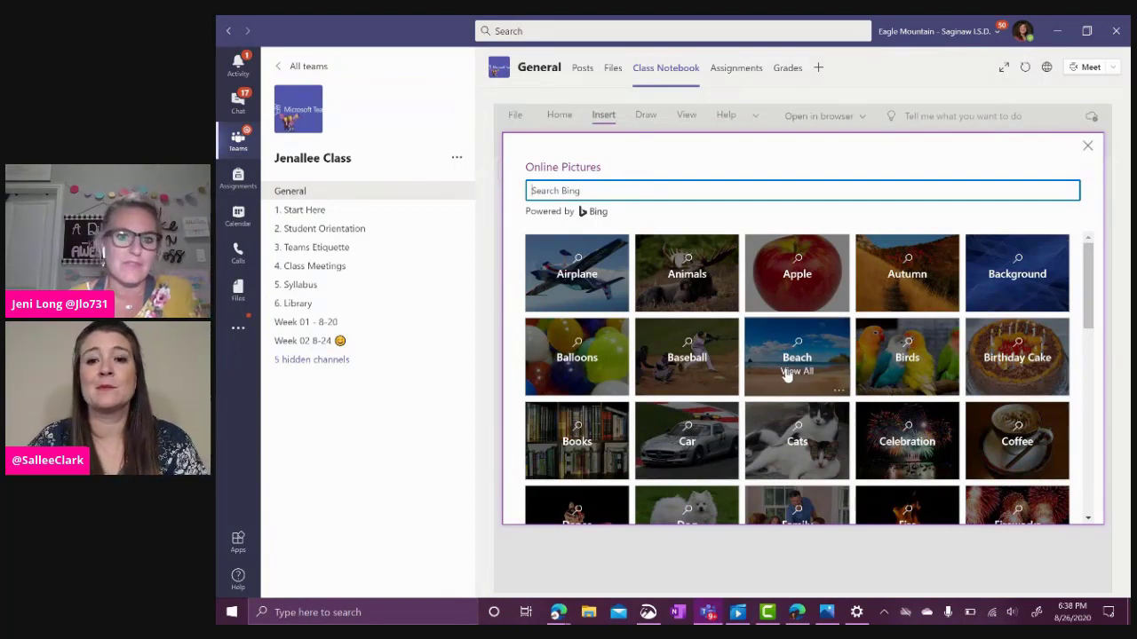
left_click(787, 374)
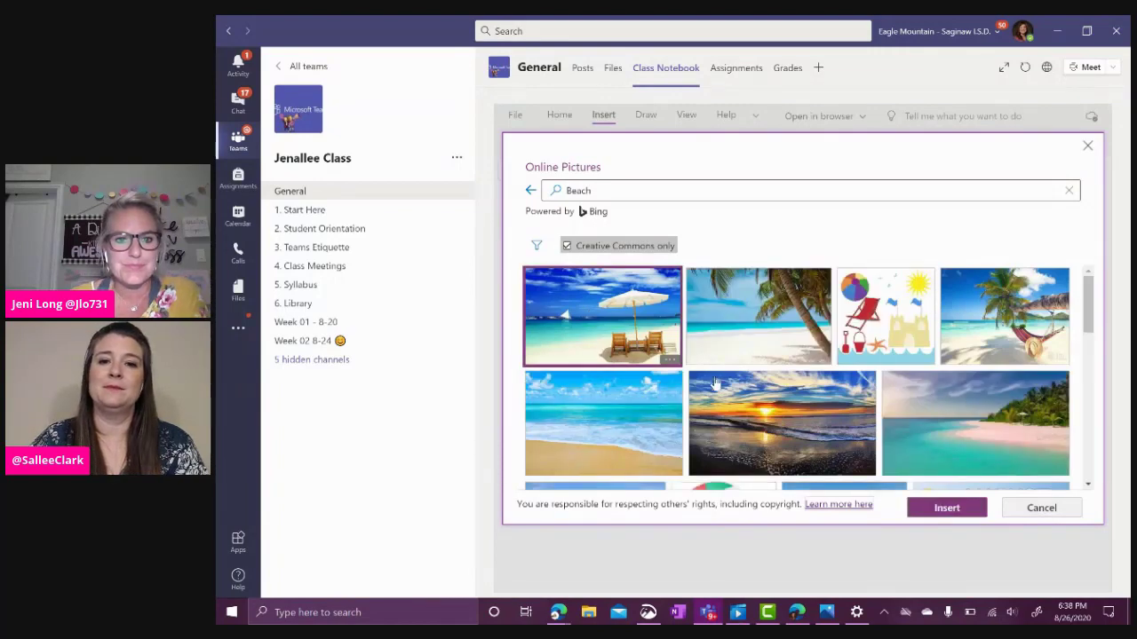
left_click(931, 505)
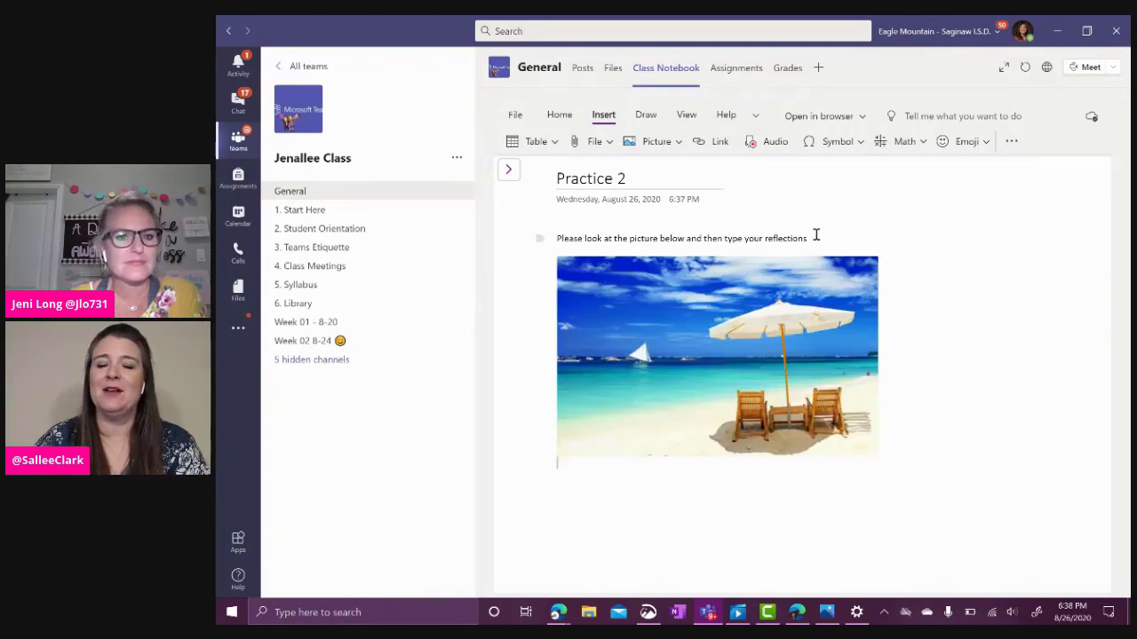
- Replace "your reflections" with "how this makes you feel" at the end of the instruction text above the beach picture
key("BackSpace")
key("BackSpace")
key("BackSpace")
key("BackSpace")
key("BackSpace")
key("BackSpace")
key("BackSpace")
key("BackSpace")
key("BackSpace")
key("BackSpace")
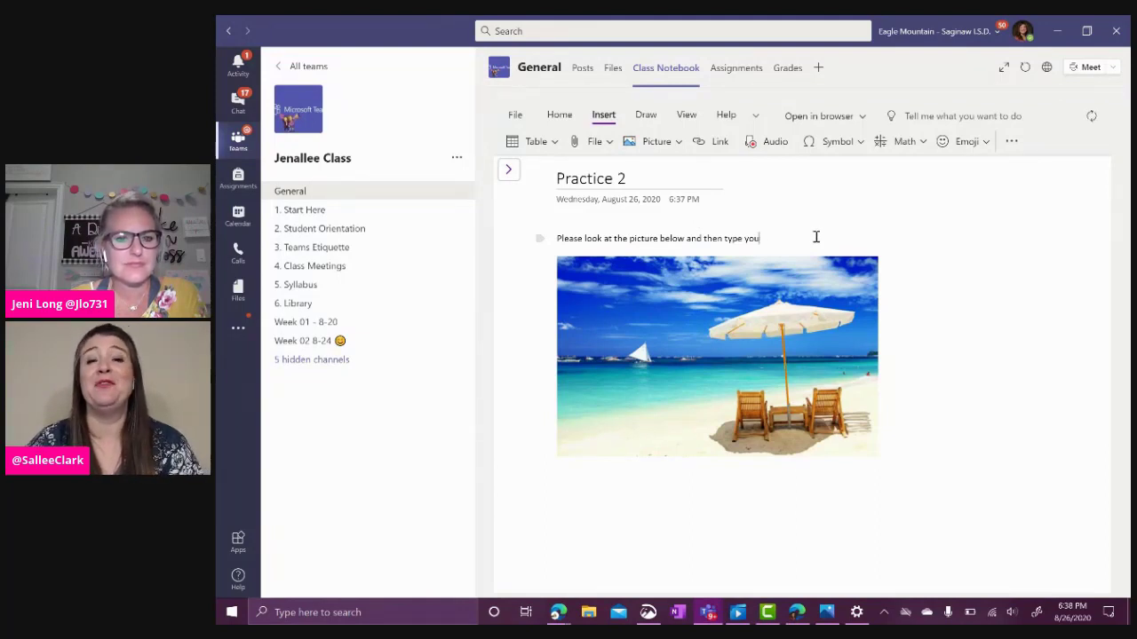
key("BackSpace")
key("BackSpace")
key("BackSpace")
type("how this makes you feel")
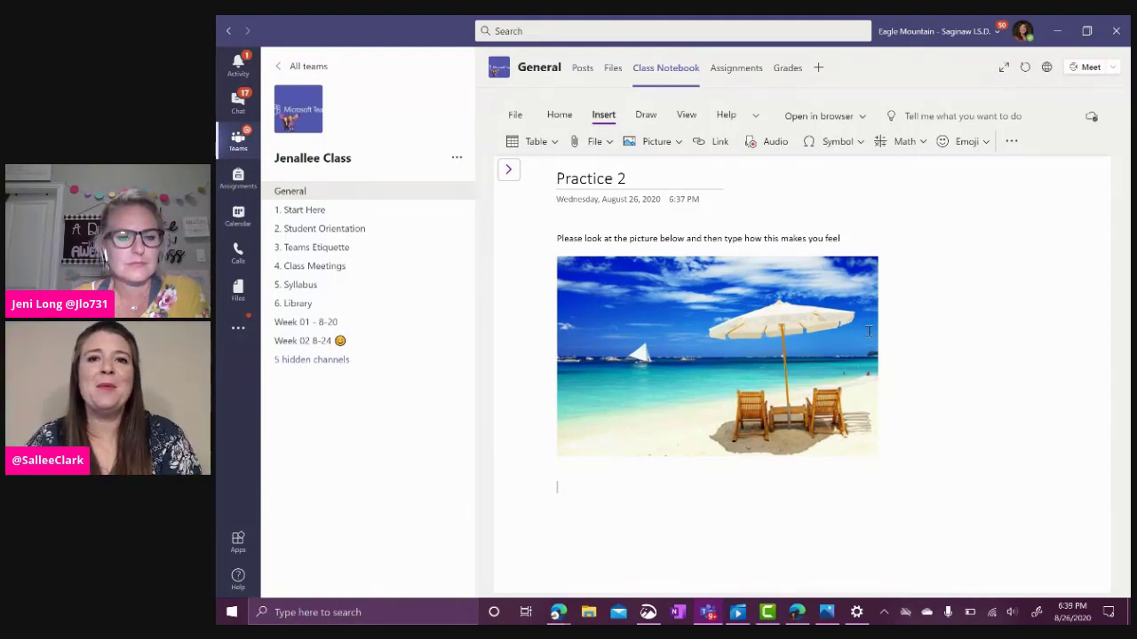
- Create a new assignment for the class and title it "Practice 2"
left_click(734, 75)
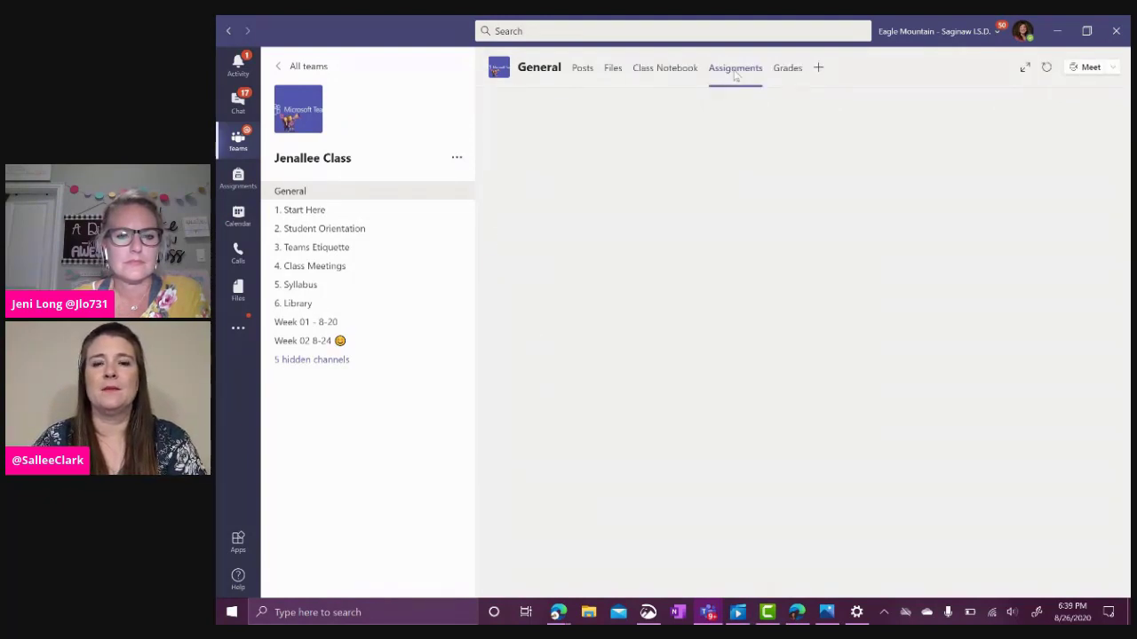
left_click(528, 272)
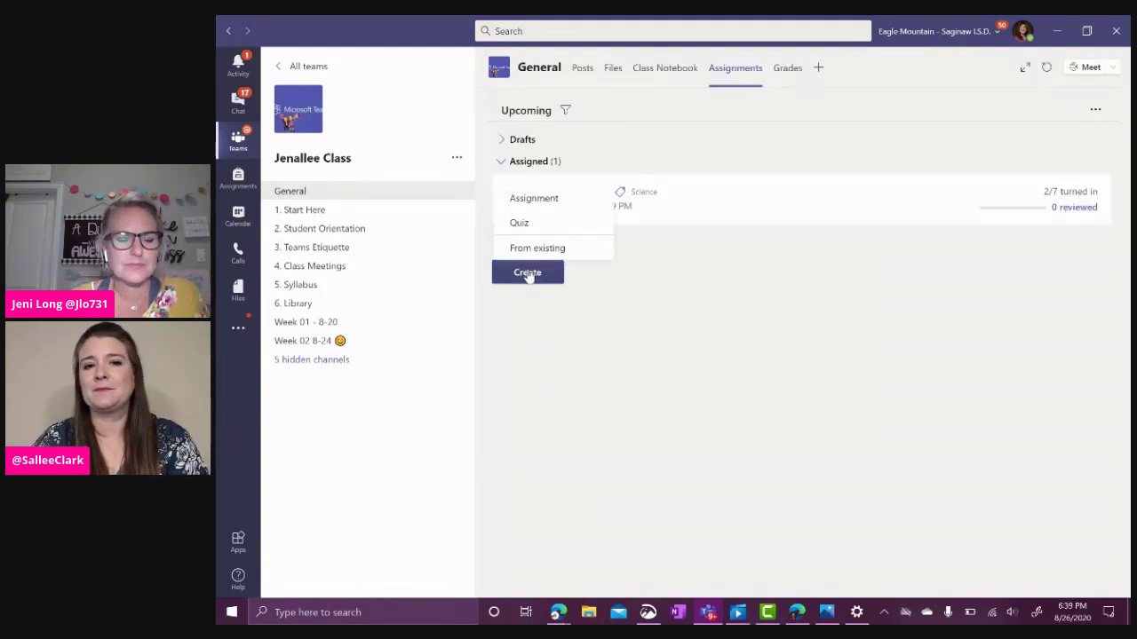
left_click(541, 205)
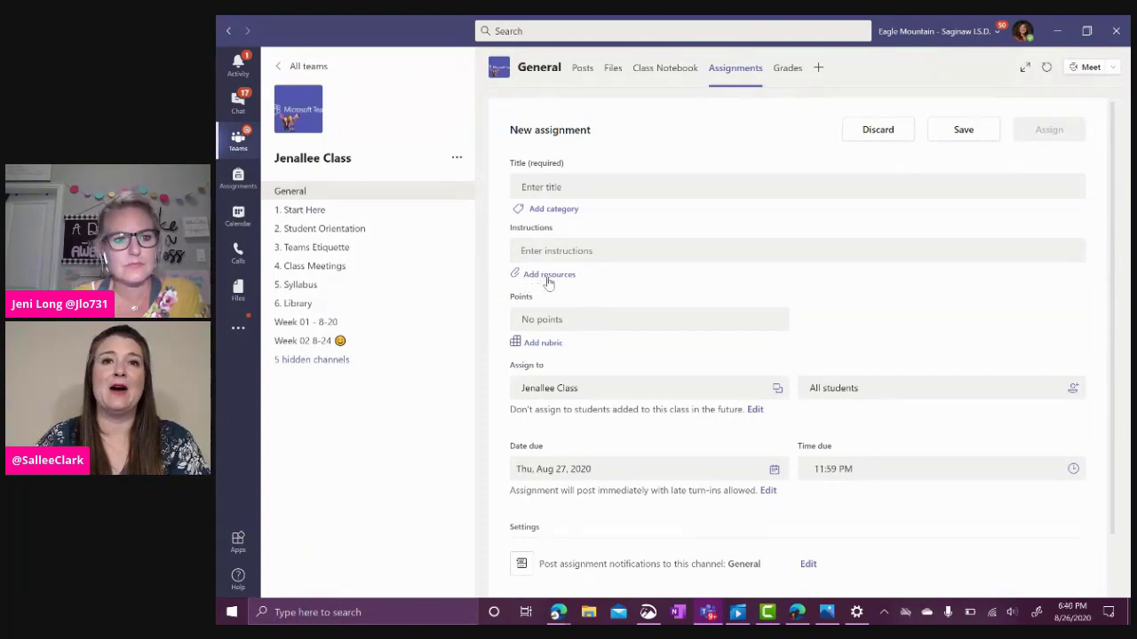
left_click(561, 192)
type("Pre")
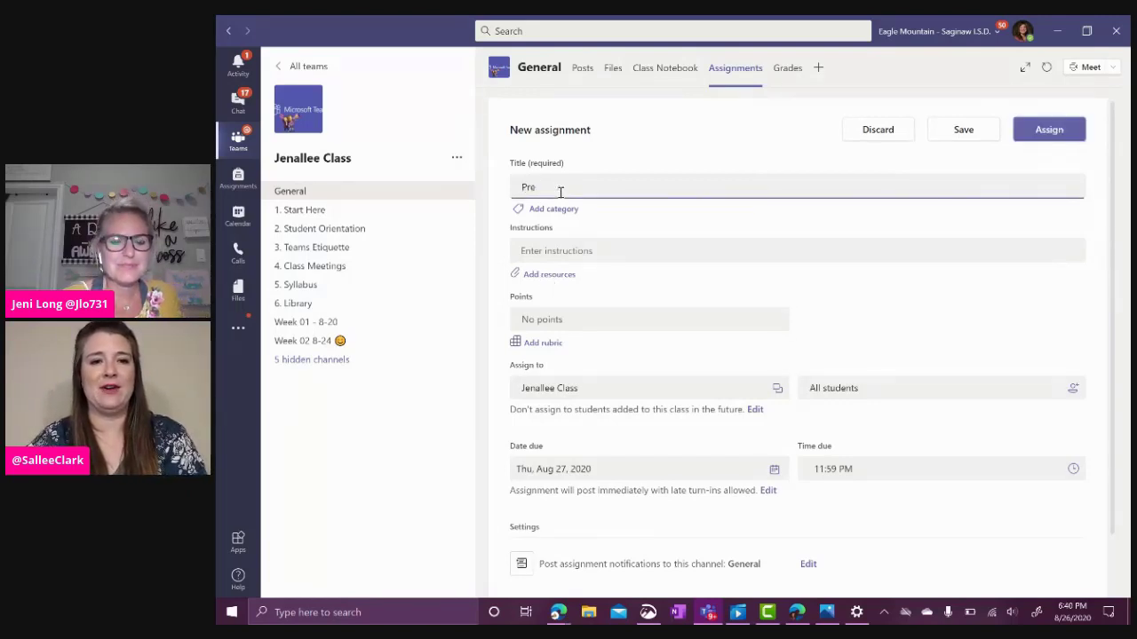
type("aactice 2")
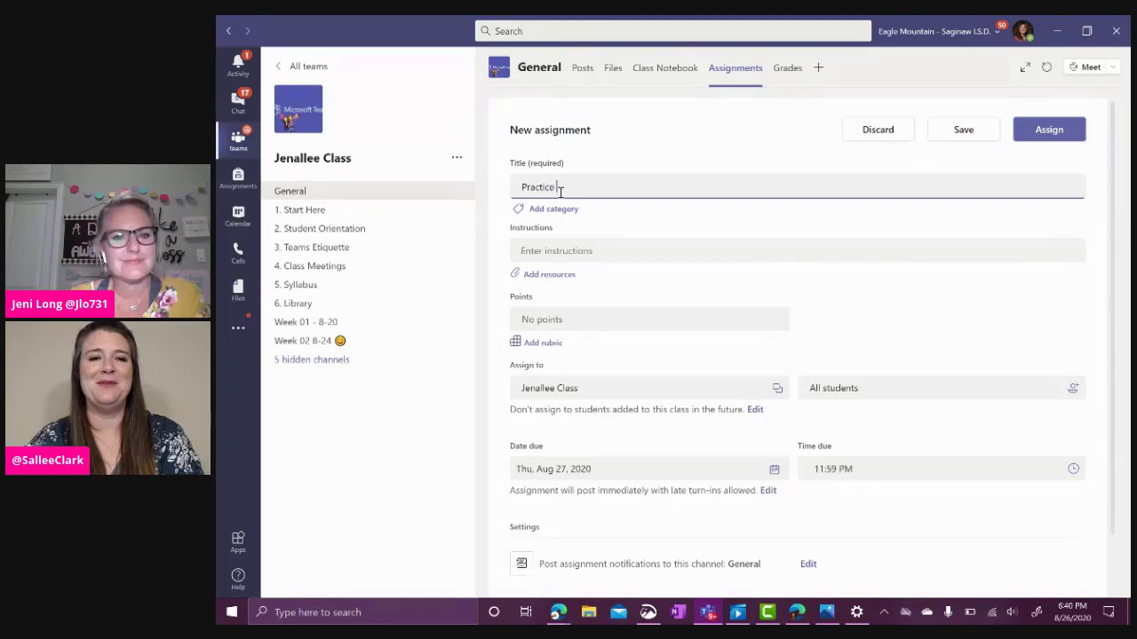
- Enter the assignment instructions "Please click on the OneNote below and share your reflections"
left_click(555, 251)
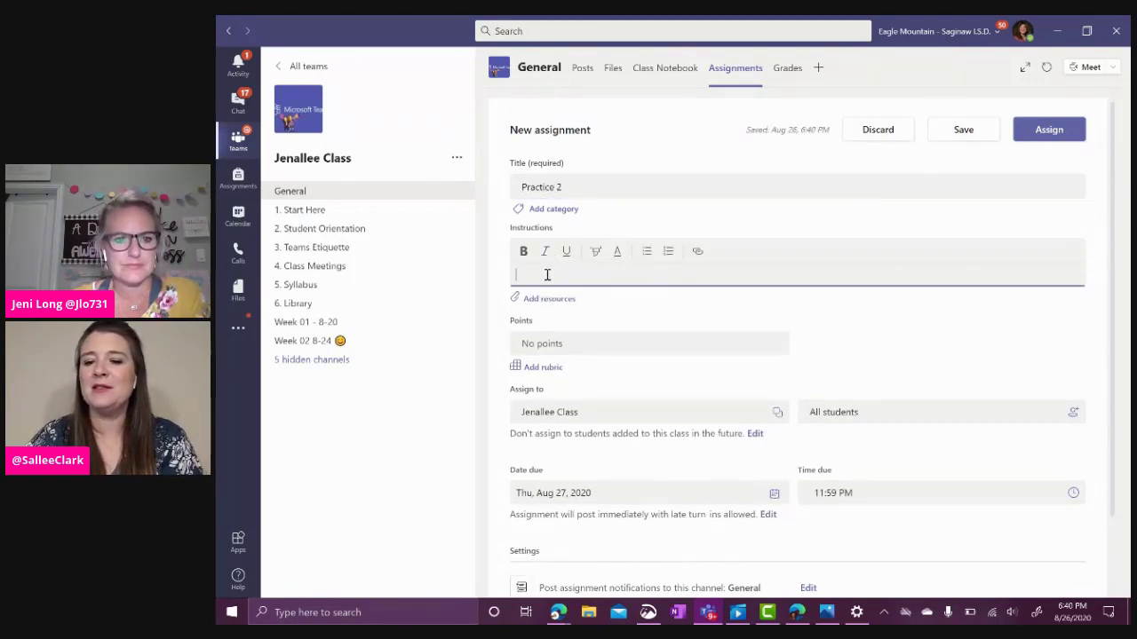
type("Please click on the OneNote below")
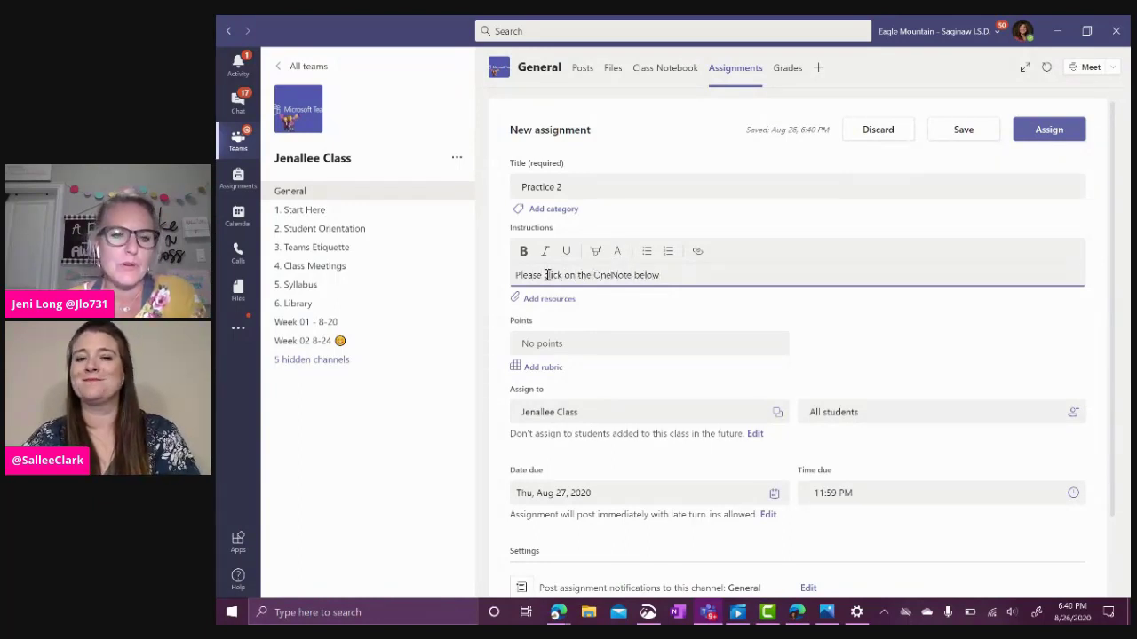
type(" and share your re")
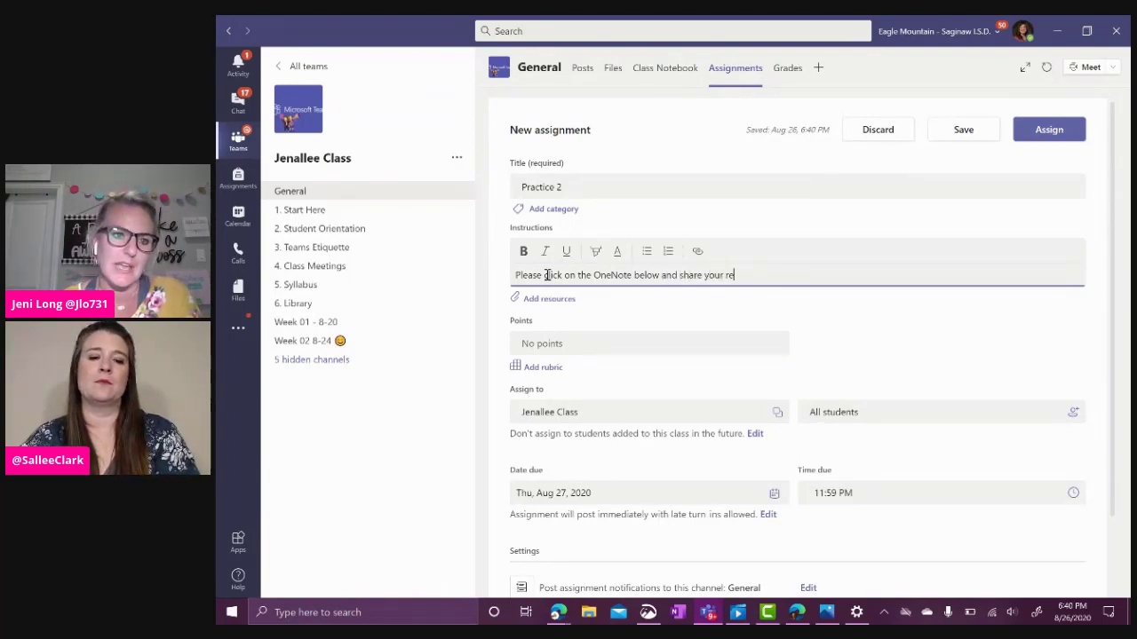
type("flections")
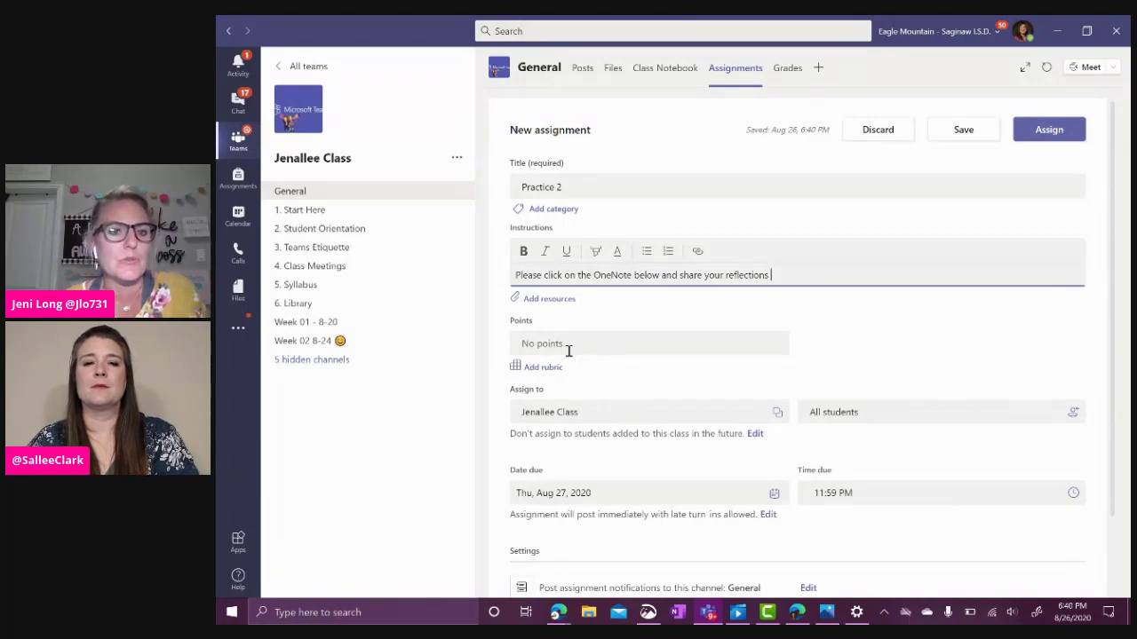
- Add a new category named "practice" to the Practice 2 assignment
left_click(556, 212)
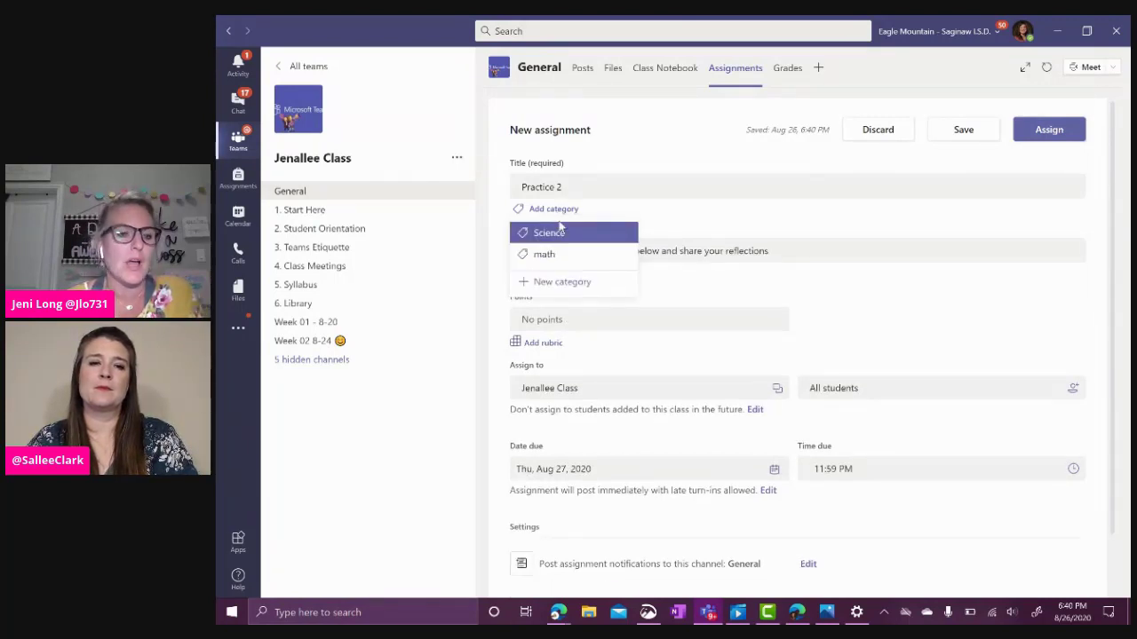
left_click(560, 281)
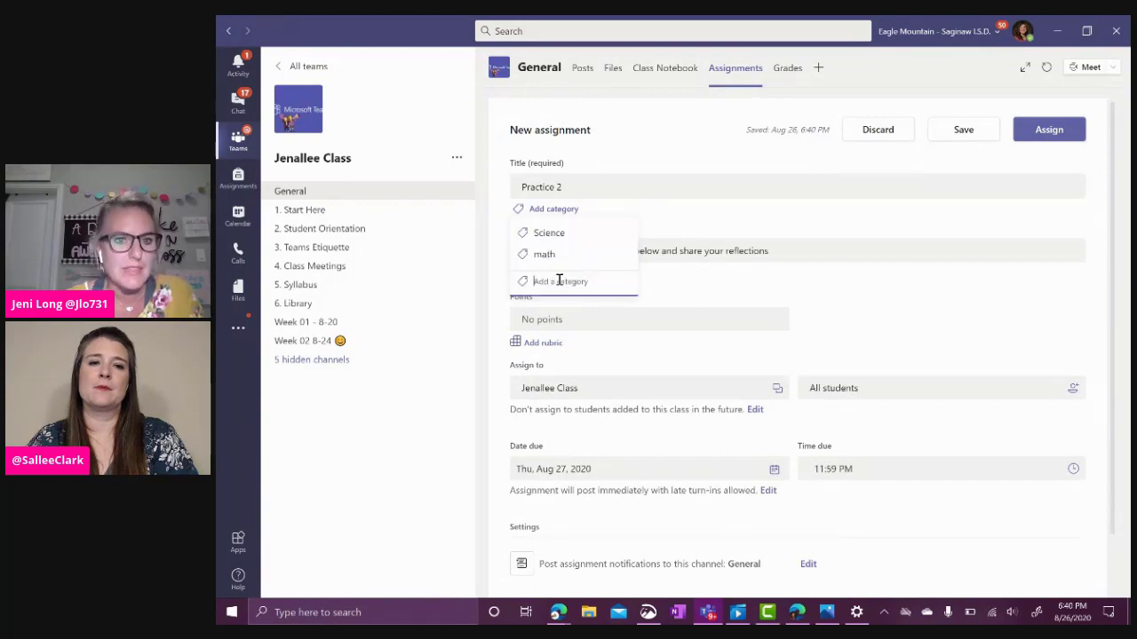
type("practi")
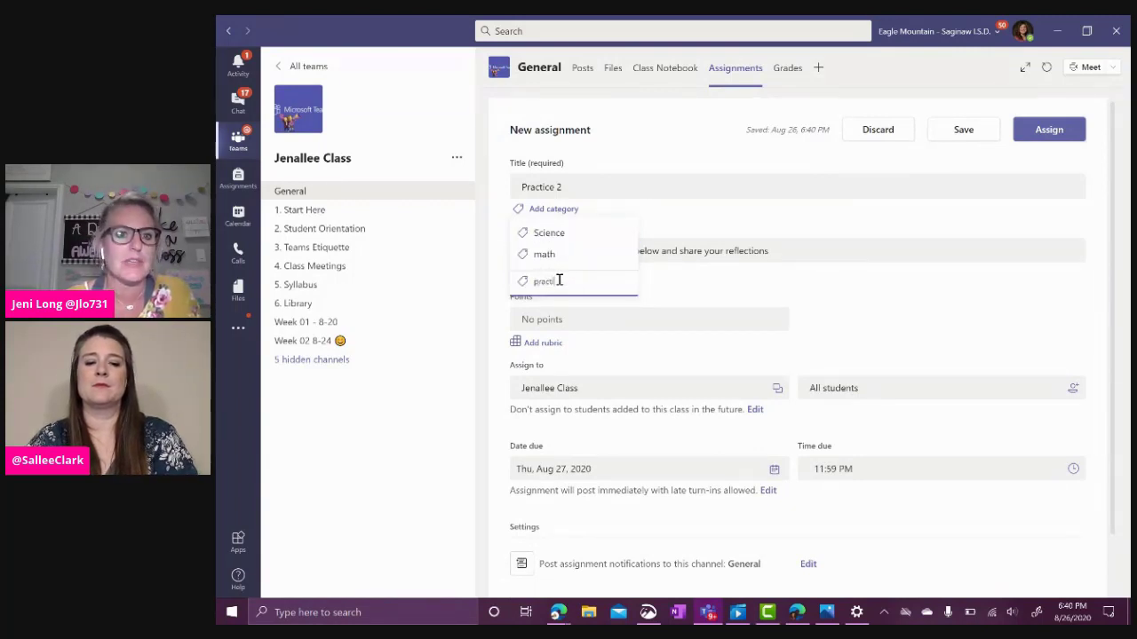
type("ce")
key("Return")
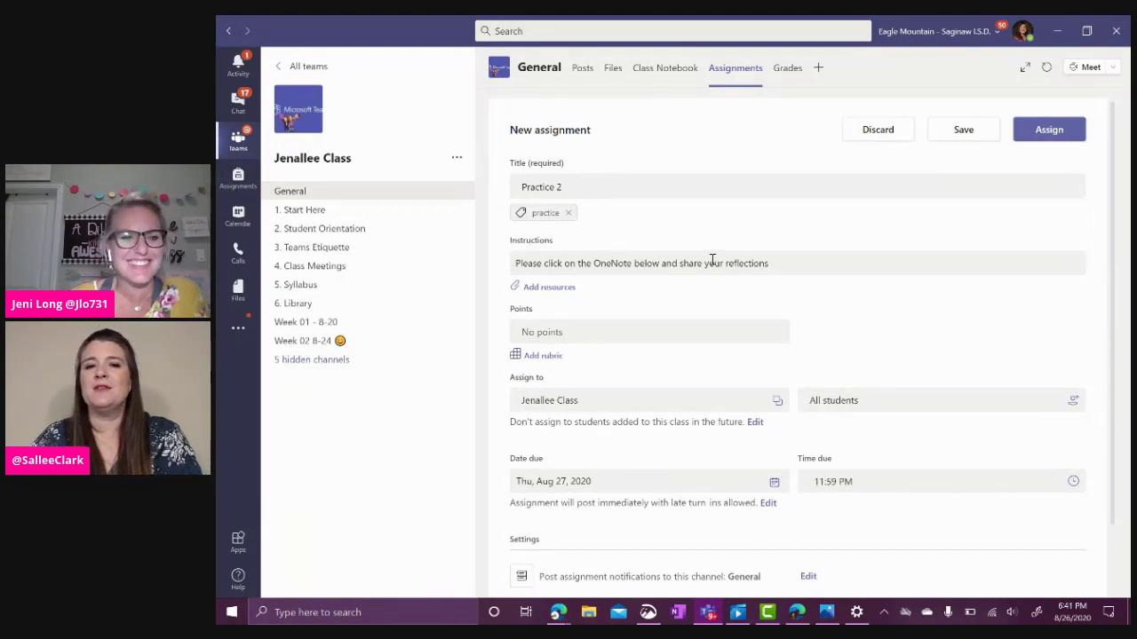
- Attach the Practice 2 page from the Math section of the Class Notebook's _Teacher Only space to the assignment
left_click(536, 292)
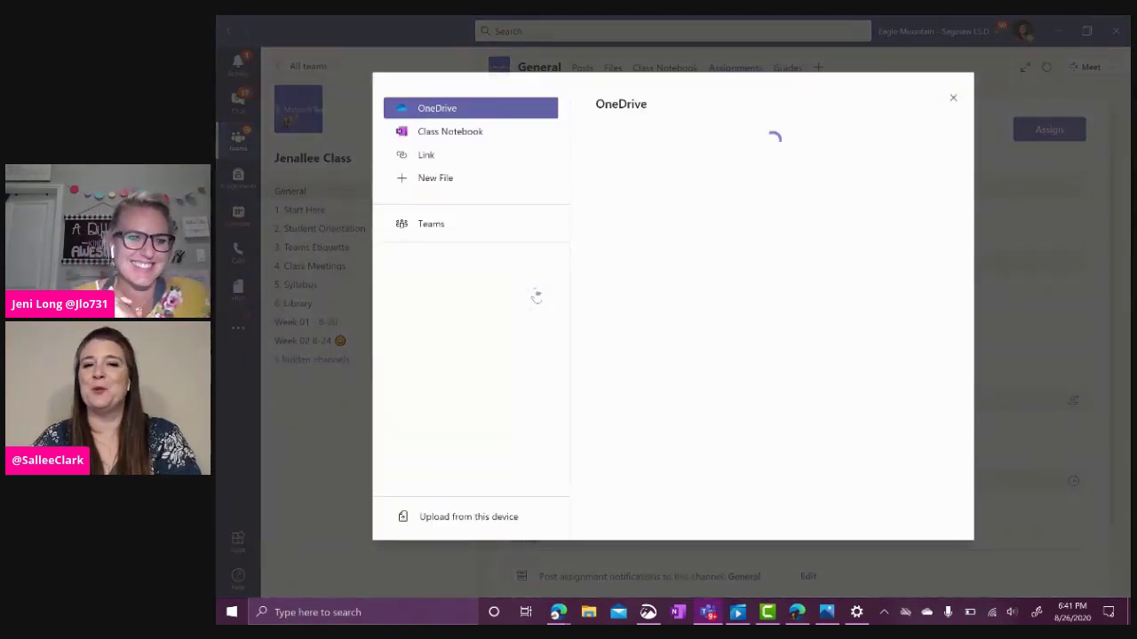
left_click(444, 178)
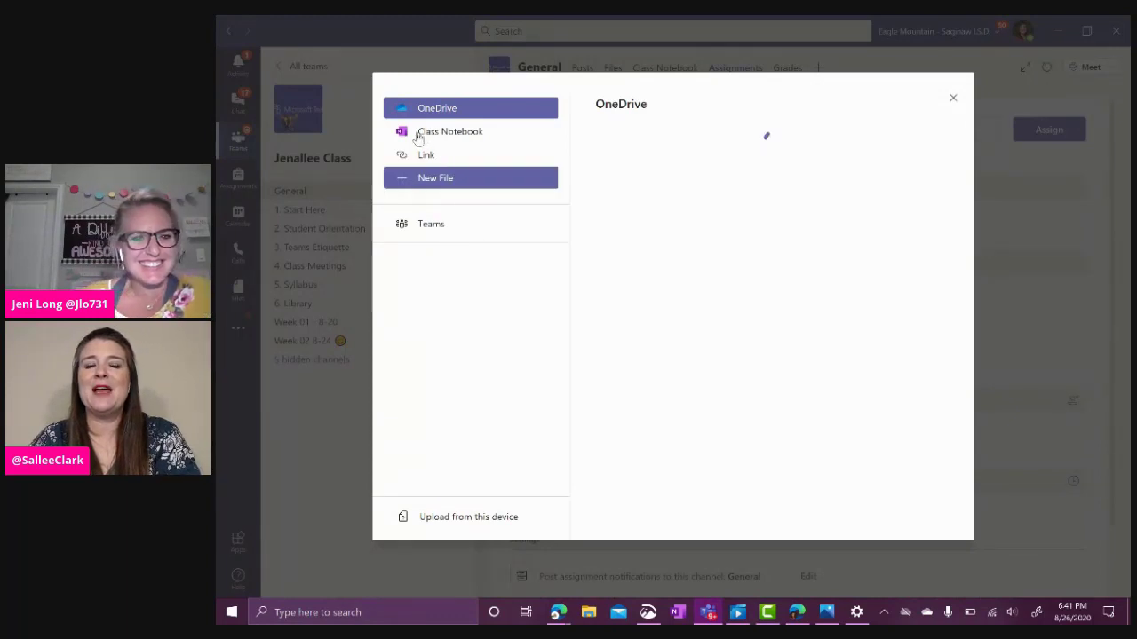
left_click(449, 133)
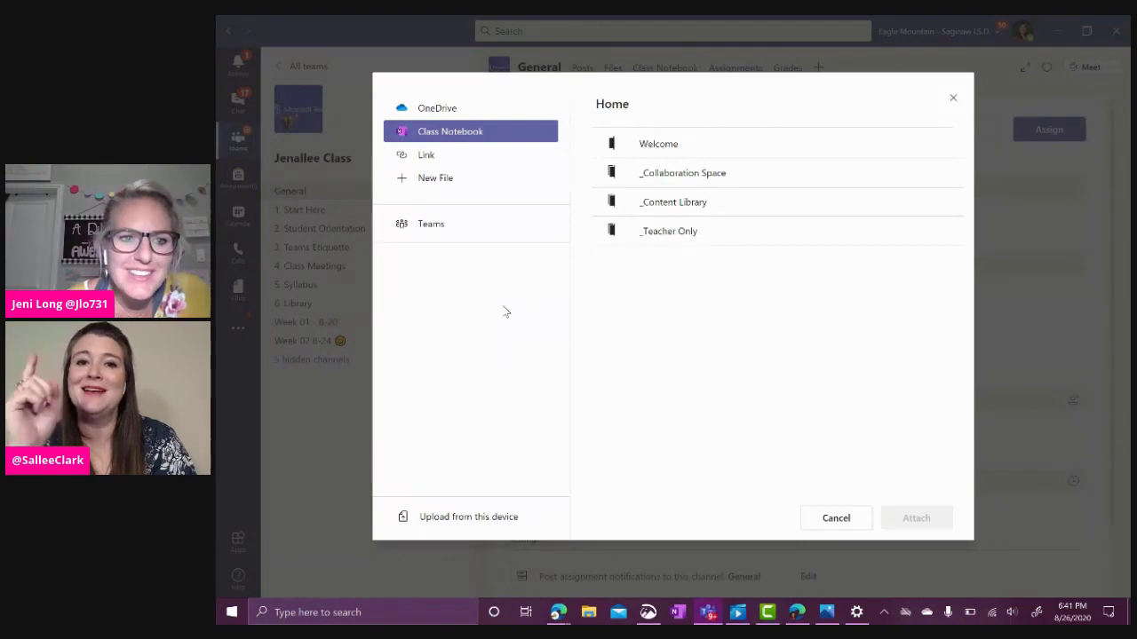
left_click(682, 232)
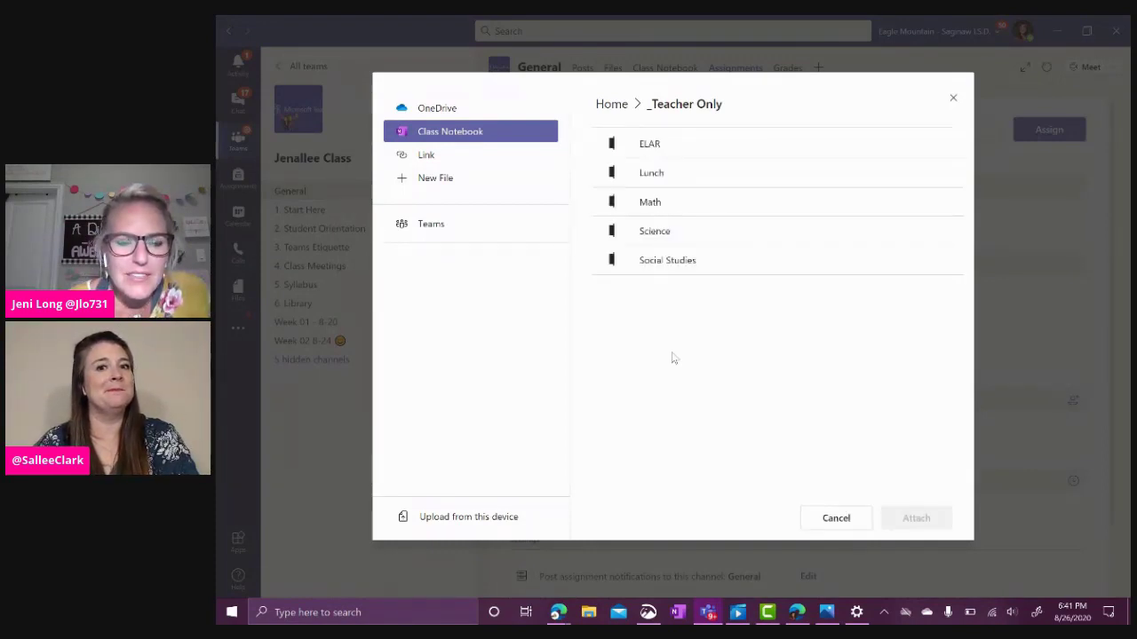
left_click(660, 202)
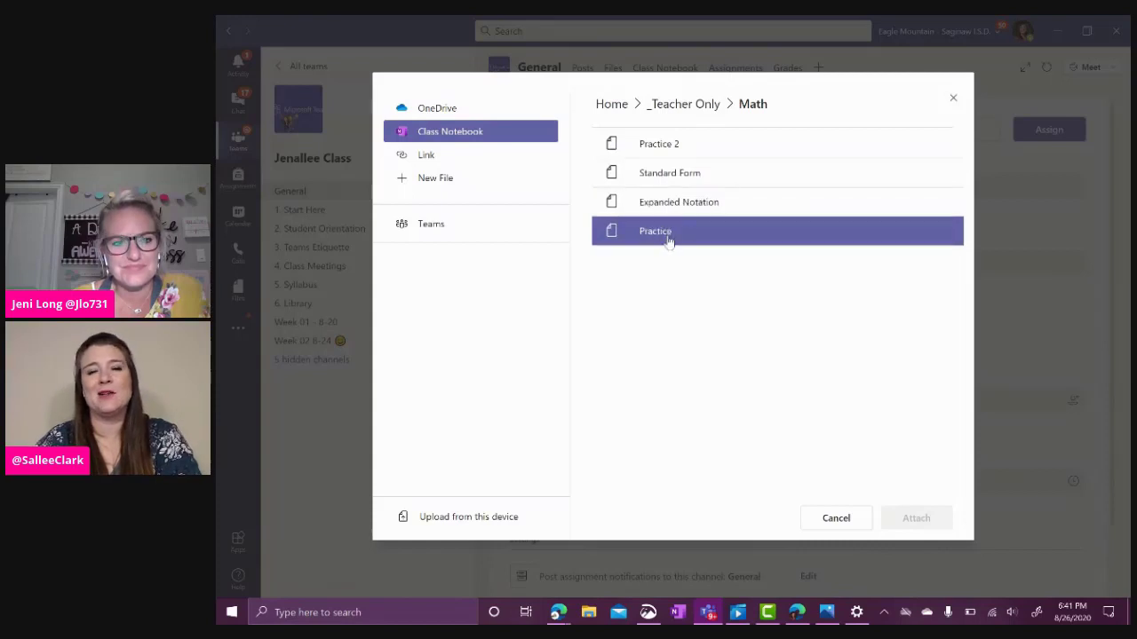
left_click(665, 152)
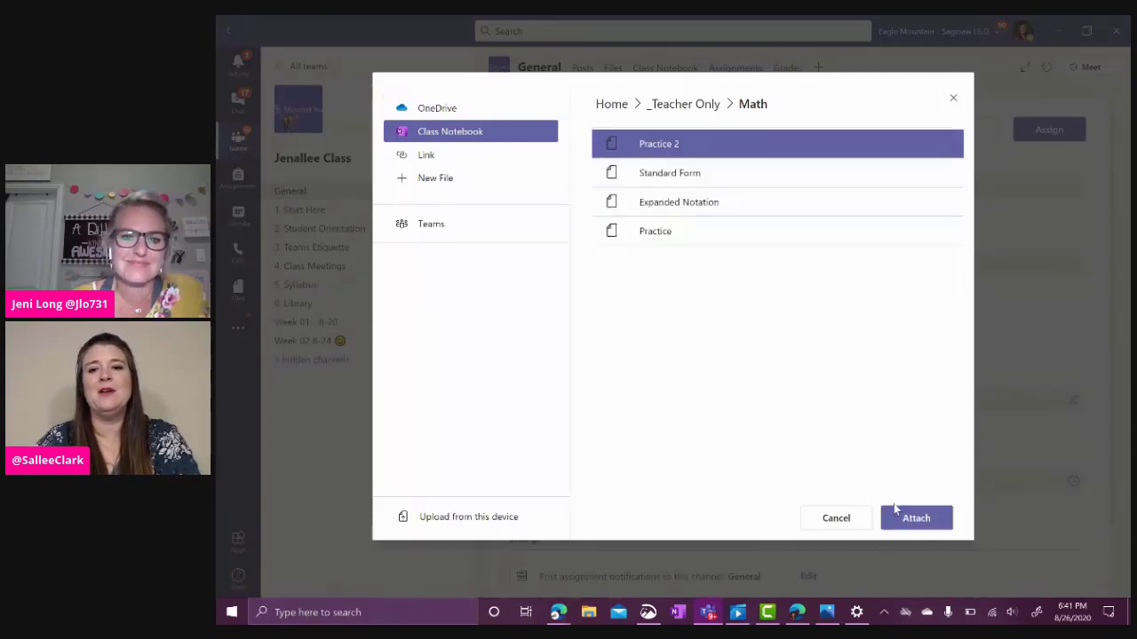
left_click(917, 521)
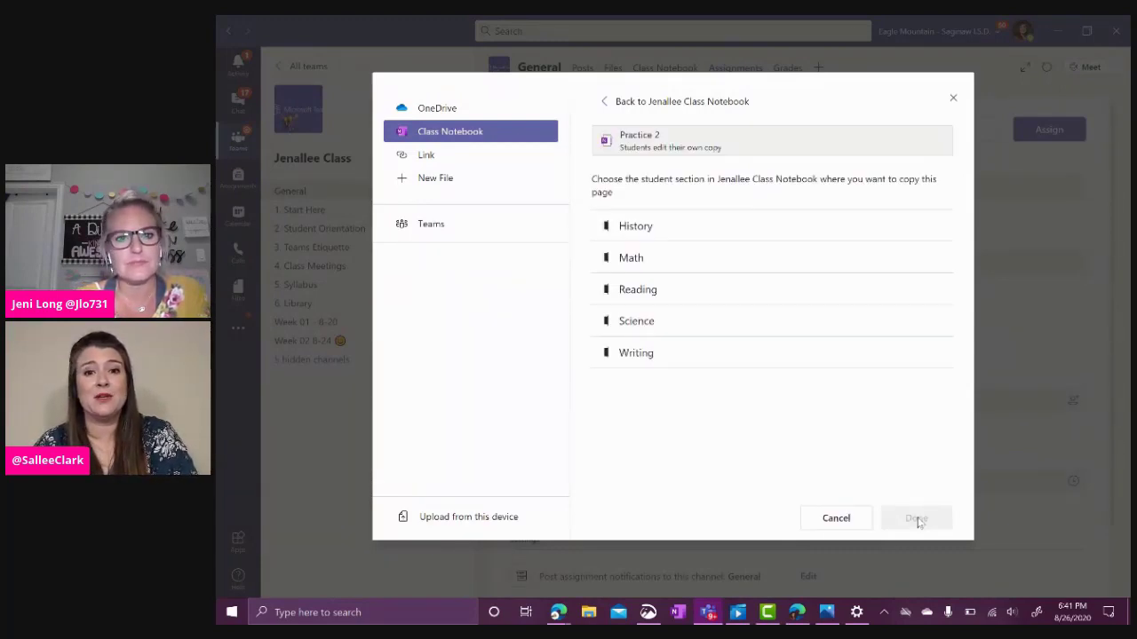
- Choose Math as the student section to receive the page copy and assign Practice 2 to the class
left_click(740, 267)
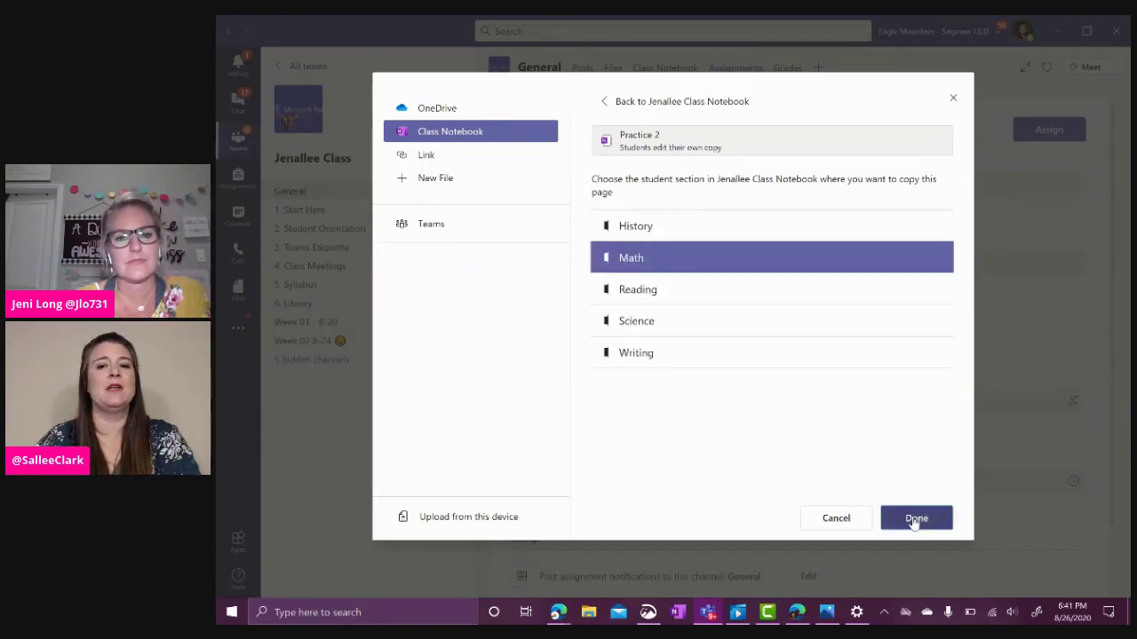
left_click(913, 519)
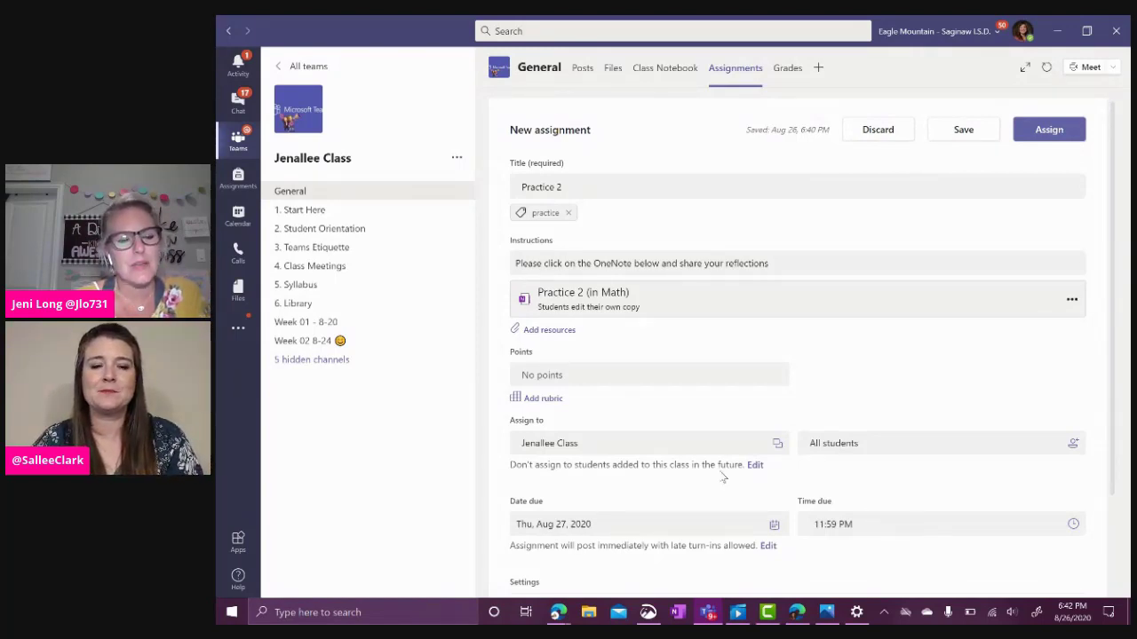
scroll(680, 435, "down", 2)
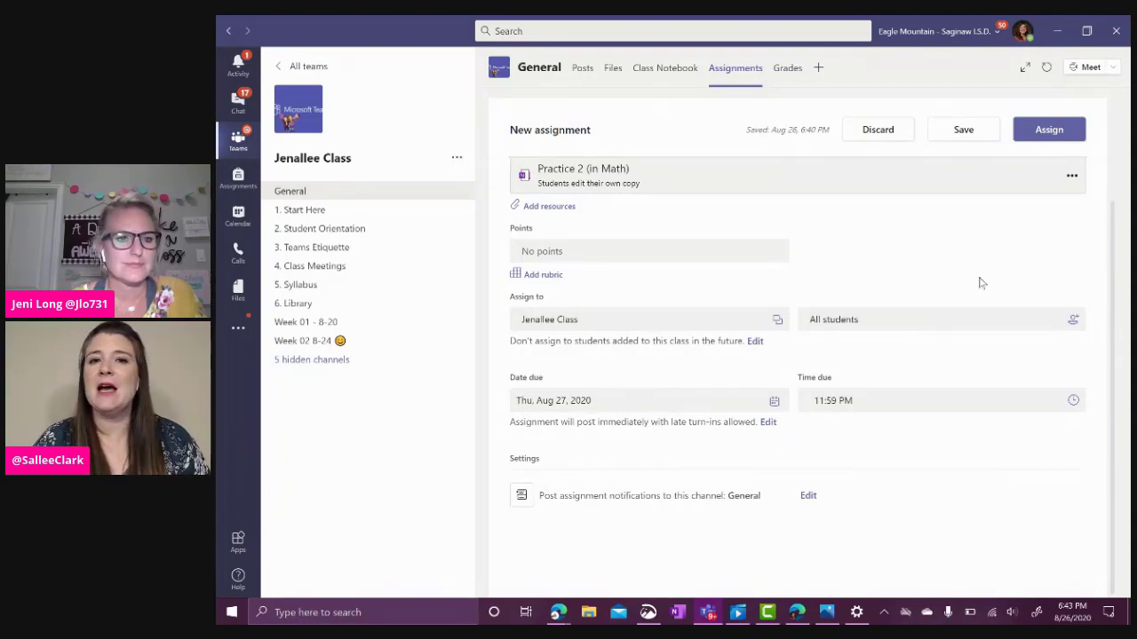
left_click(1039, 131)
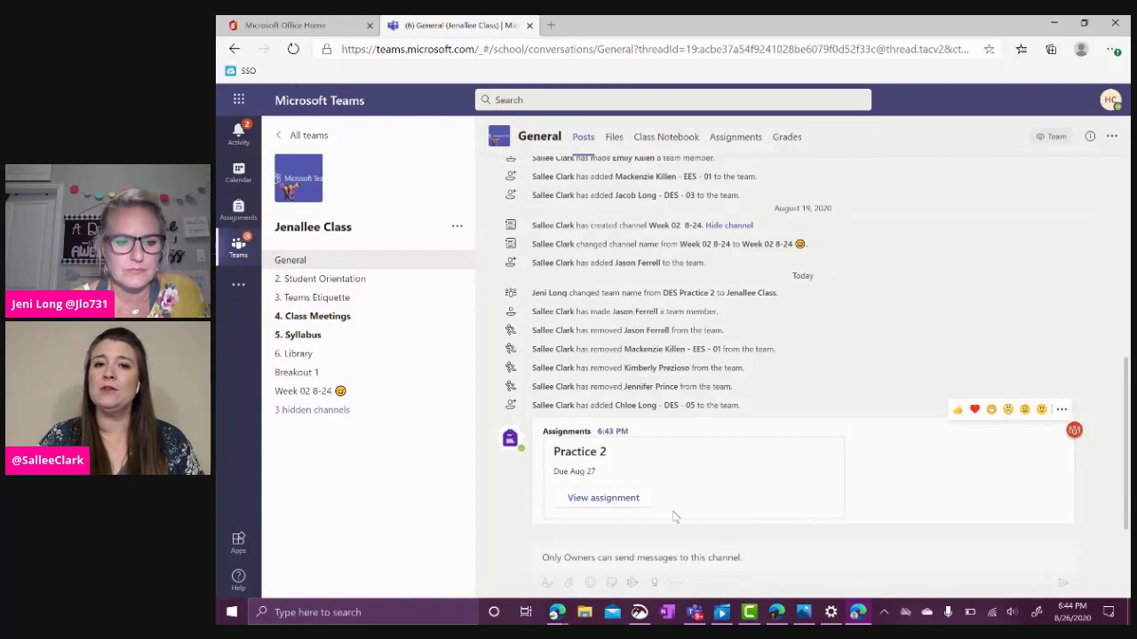
- In the student's browser session of Microsoft Teams, open the Practice 2 assignment and its attached OneNote page
left_click(733, 137)
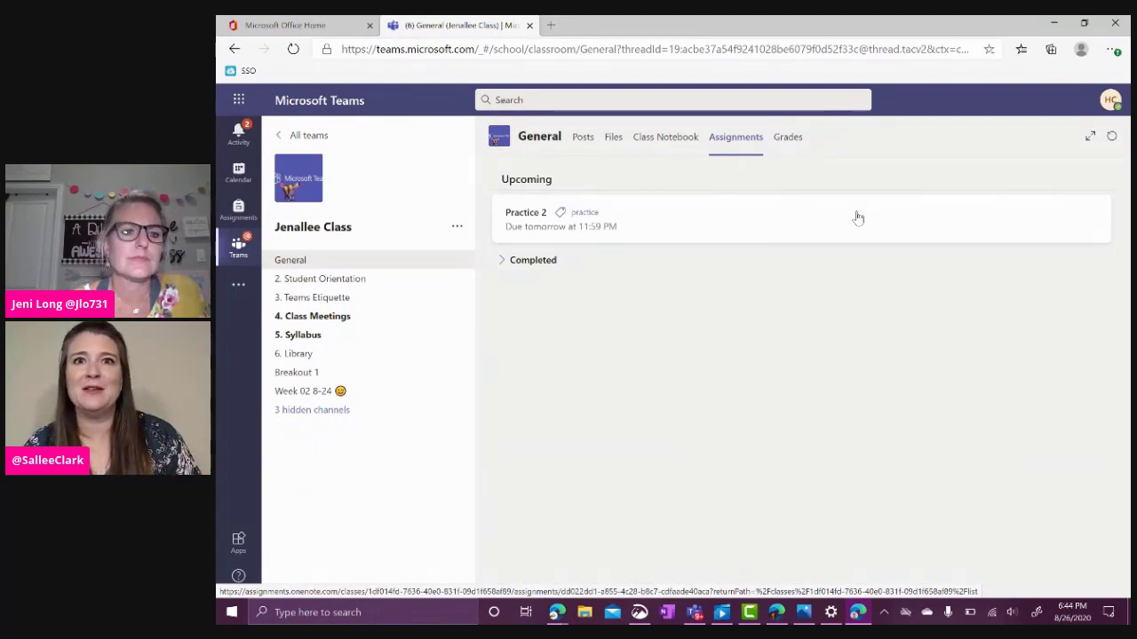
left_click(762, 221)
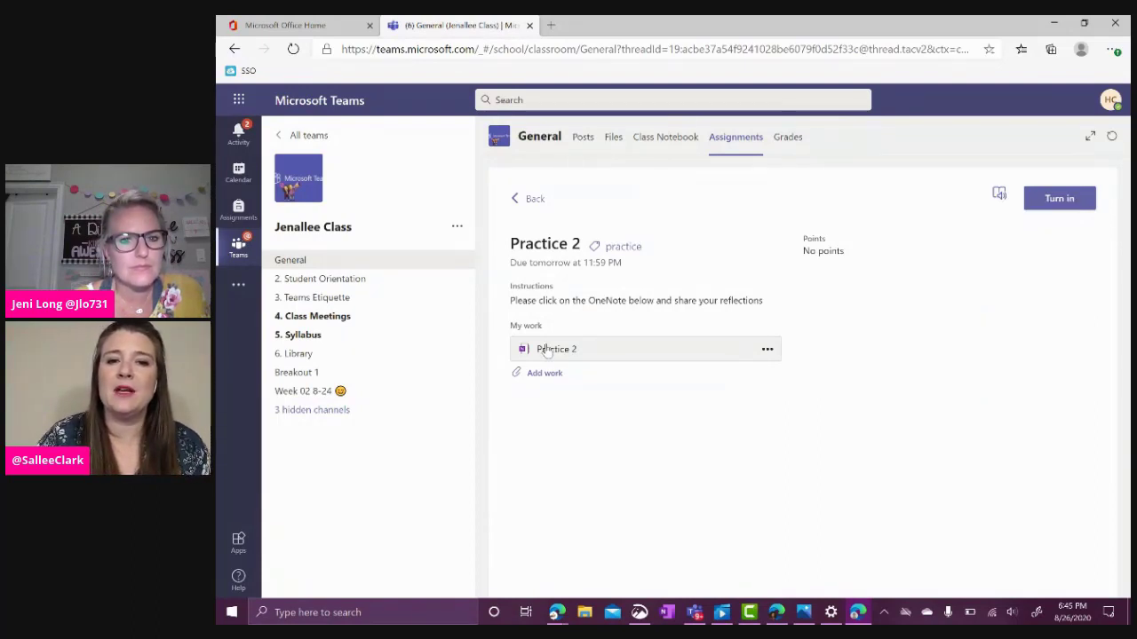
left_click(557, 351)
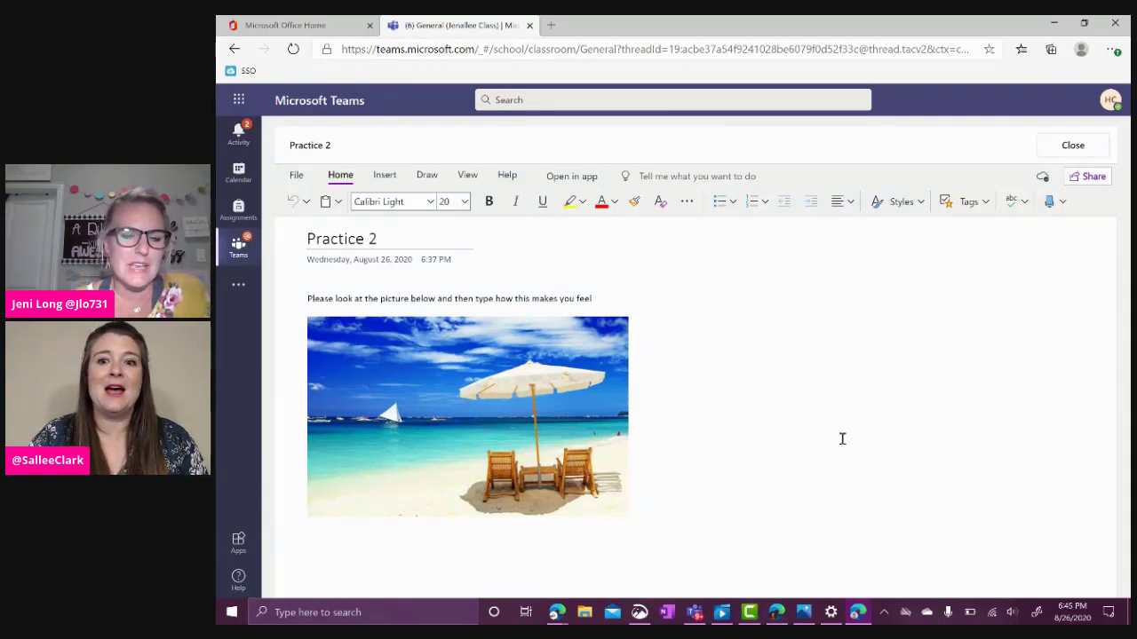
- Draw a black freehand scribble beside the umbrella on the beach picture and undo the drawing
left_click(355, 539)
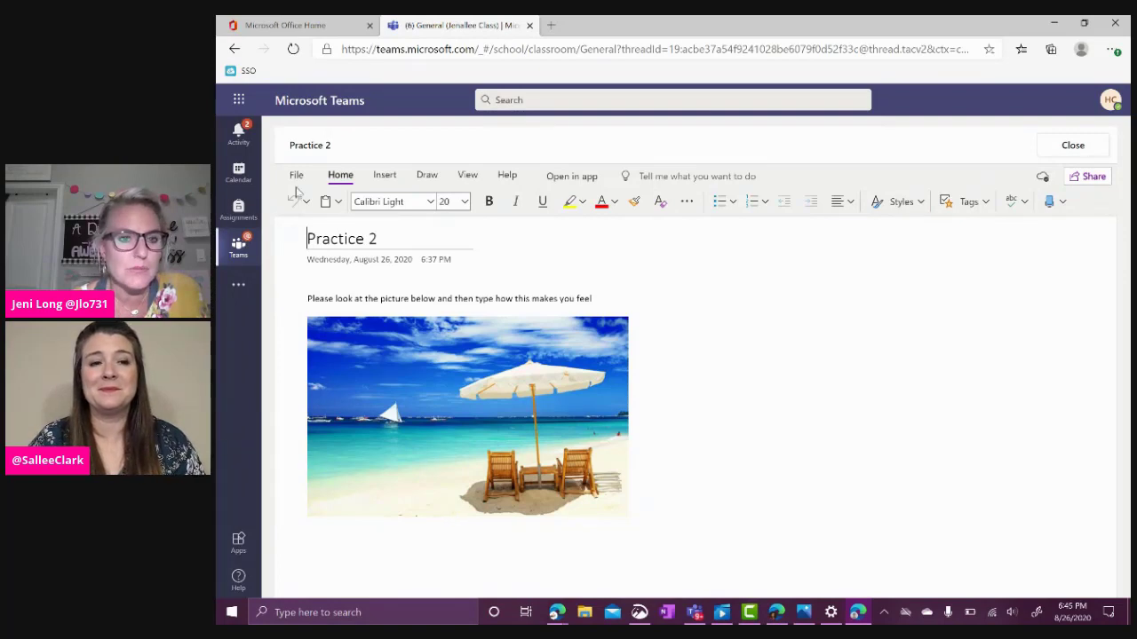
left_click(384, 175)
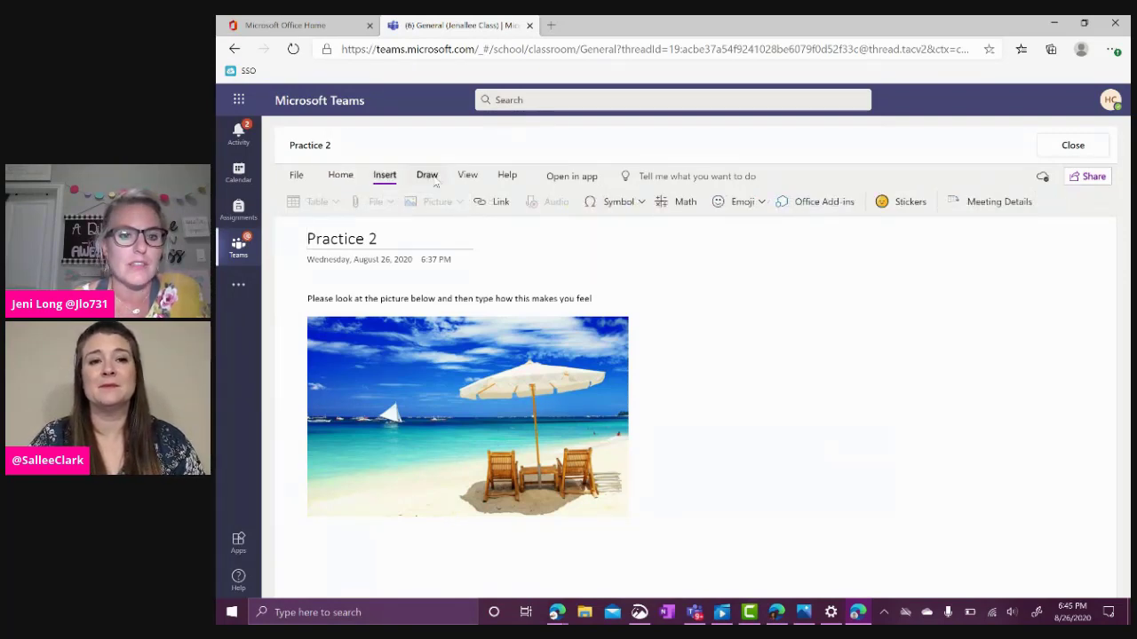
left_click(434, 180)
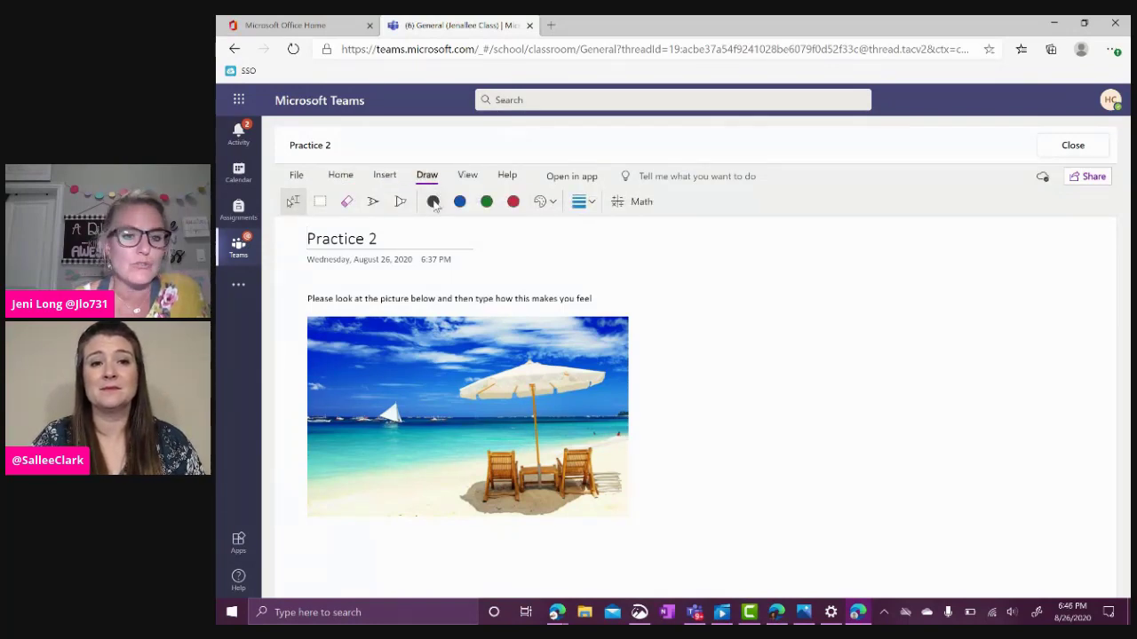
left_click(373, 201)
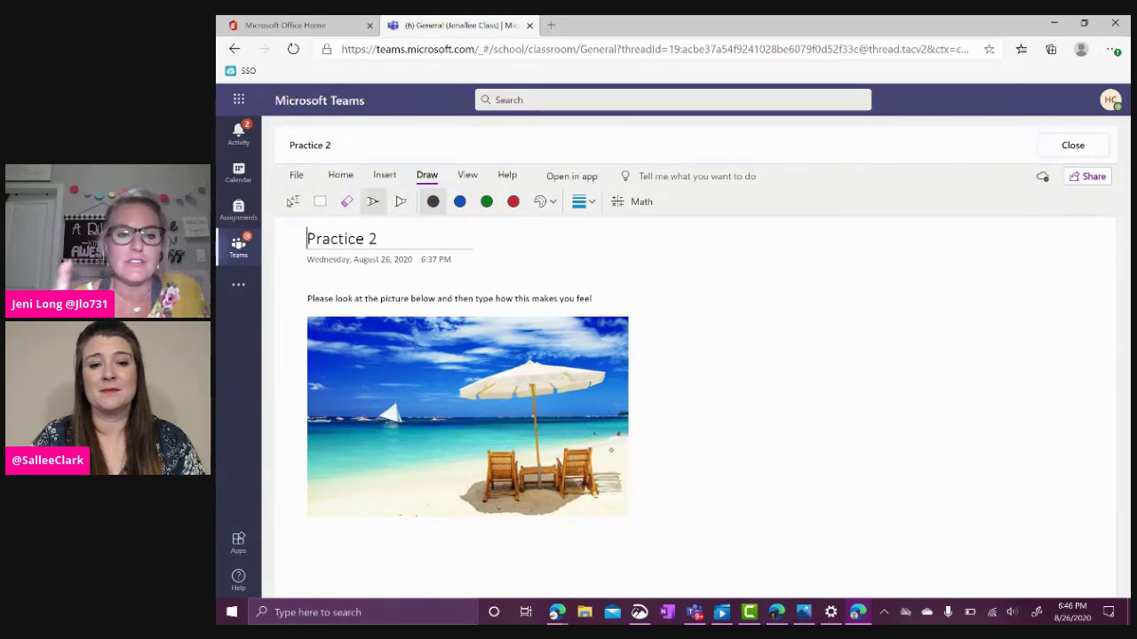
mouse_move(604, 392)
left_mouse_down()
mouse_move(634, 413)
mouse_move(593, 382)
left_mouse_up()
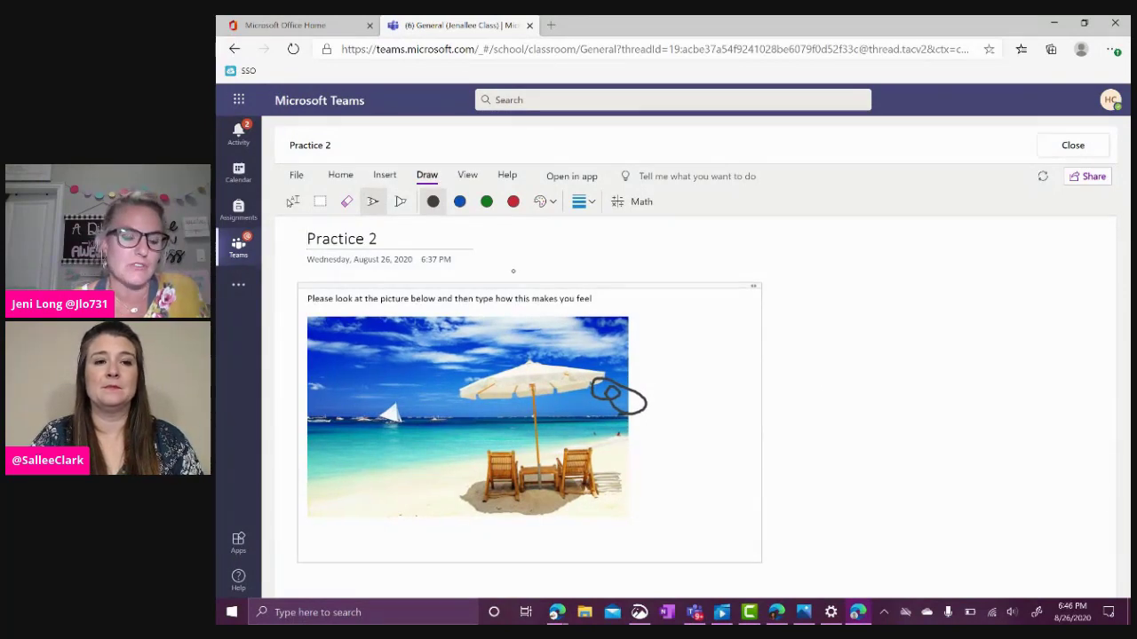
left_click(307, 239)
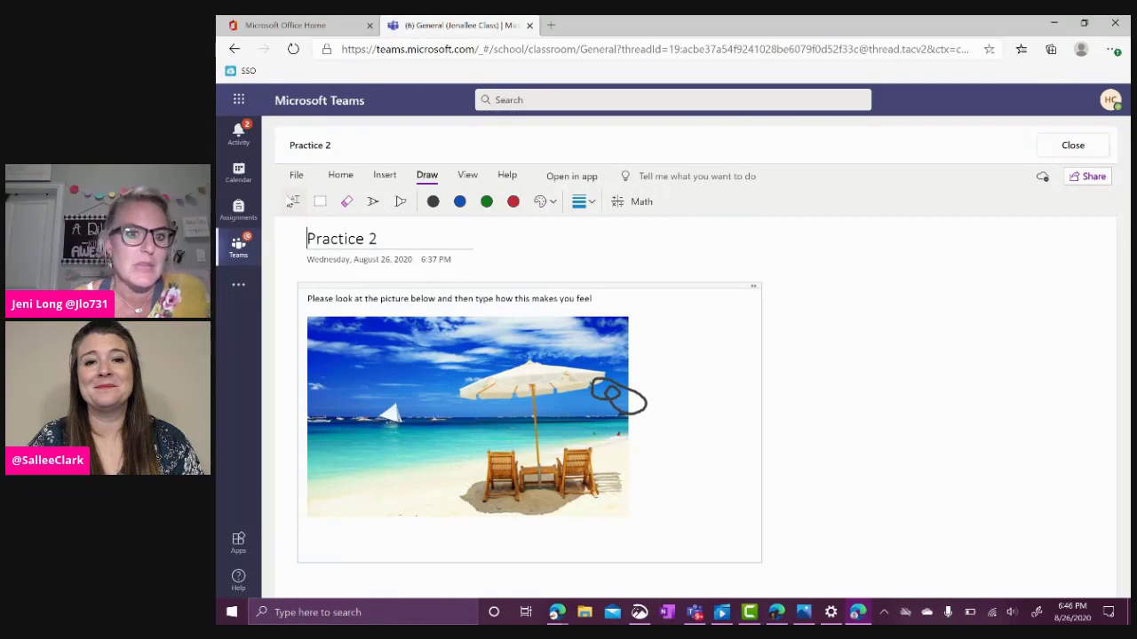
left_click(293, 202)
key("ctrl+z")
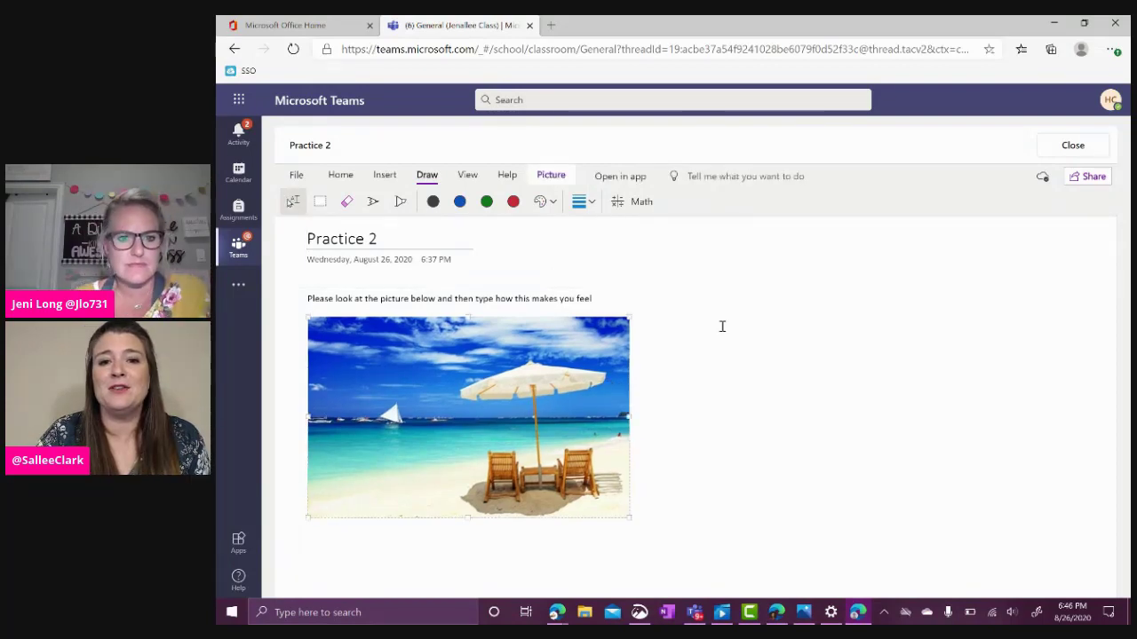
- Enter "Relaxed" below the beach picture, close the page and turn in the Practice 2 assignment
left_click(471, 541)
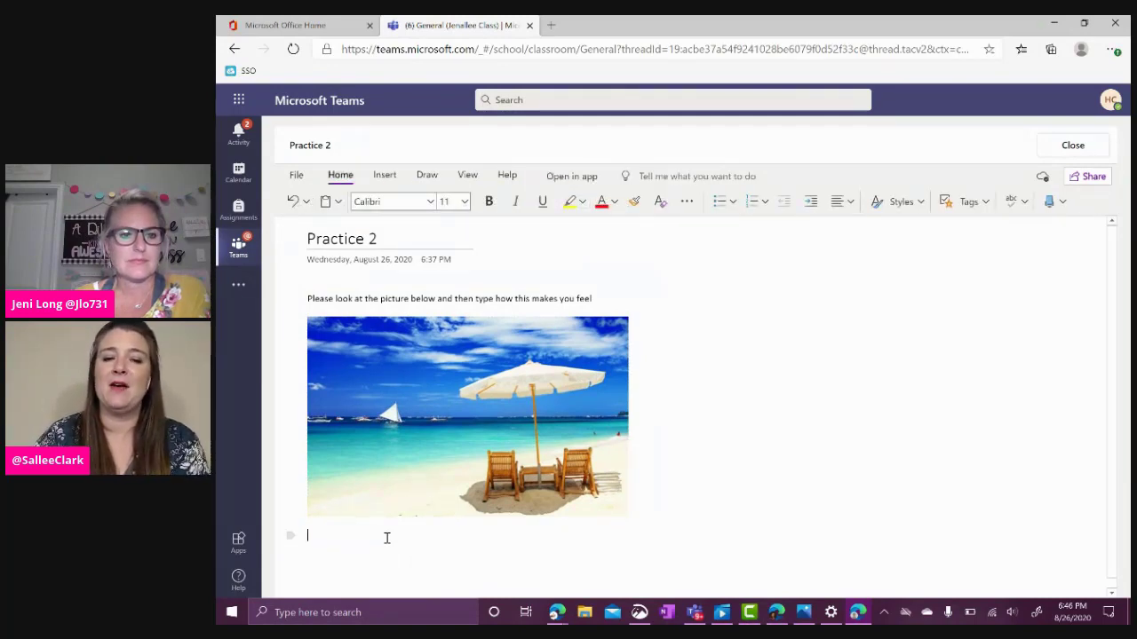
type("Relaxed")
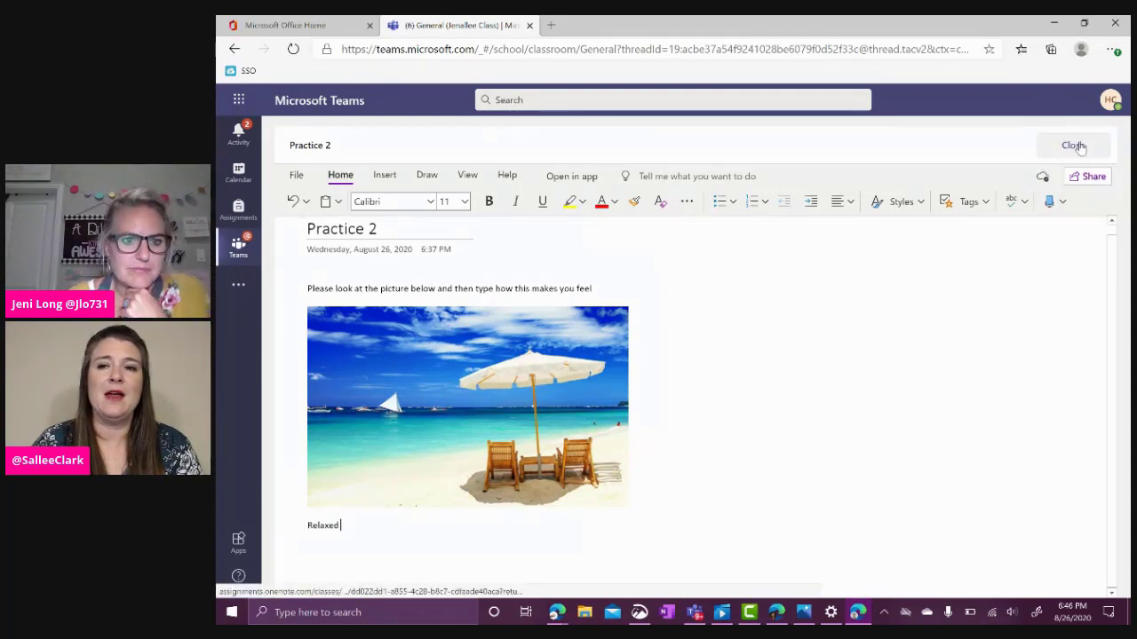
left_click(1073, 146)
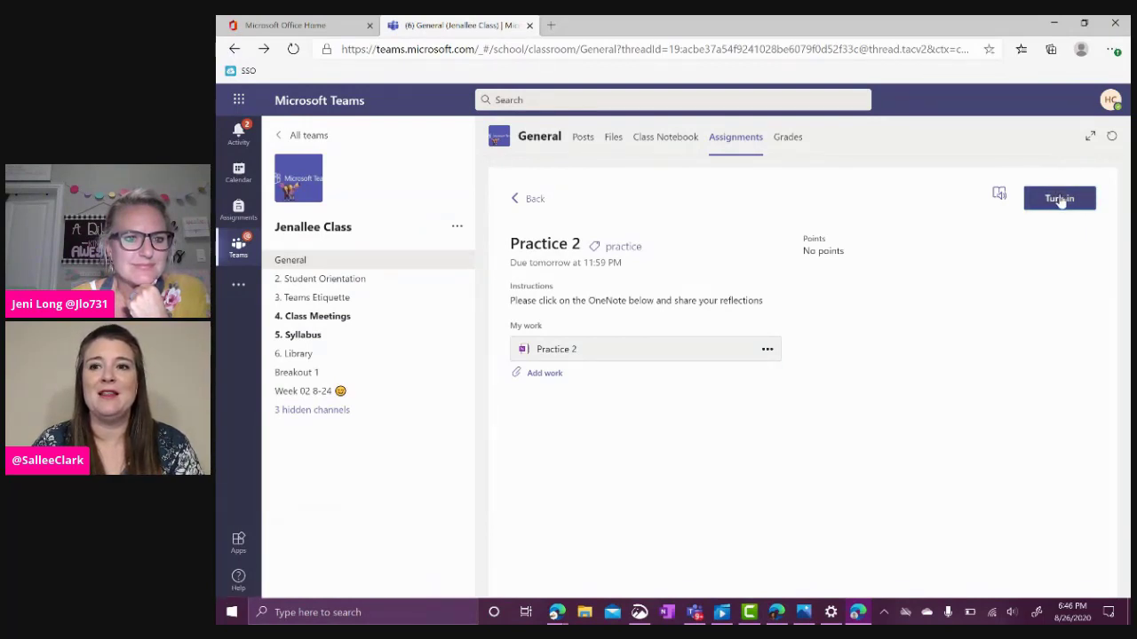
left_click(1059, 199)
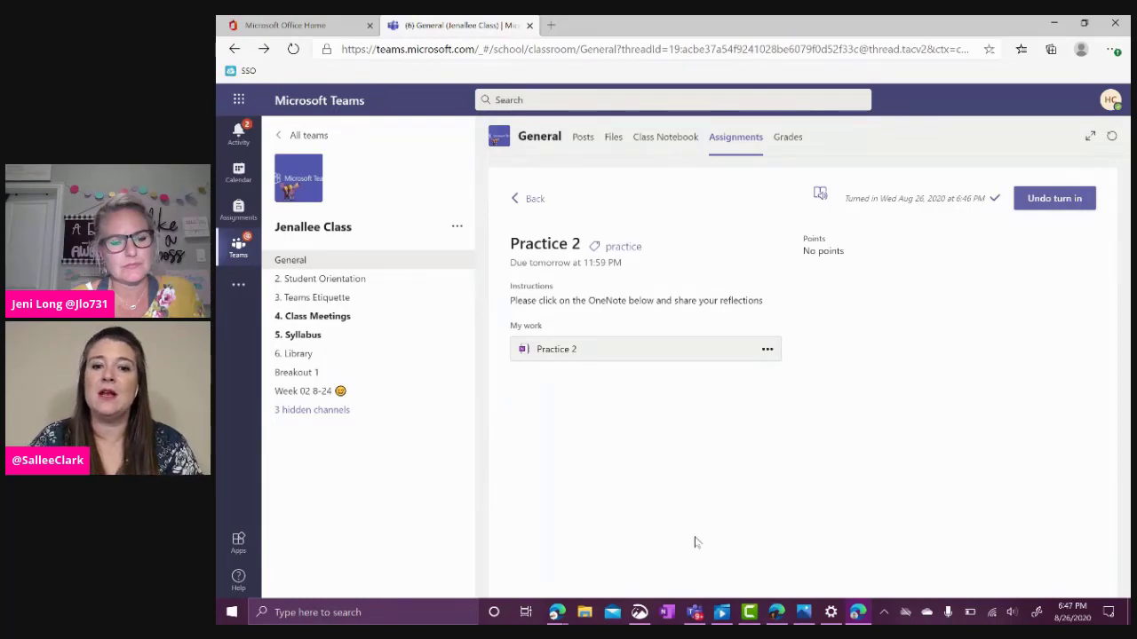
- Switch to the teacher's Teams desktop app and open the student's turned-in Practice 2 work from the class grades
left_click(694, 611)
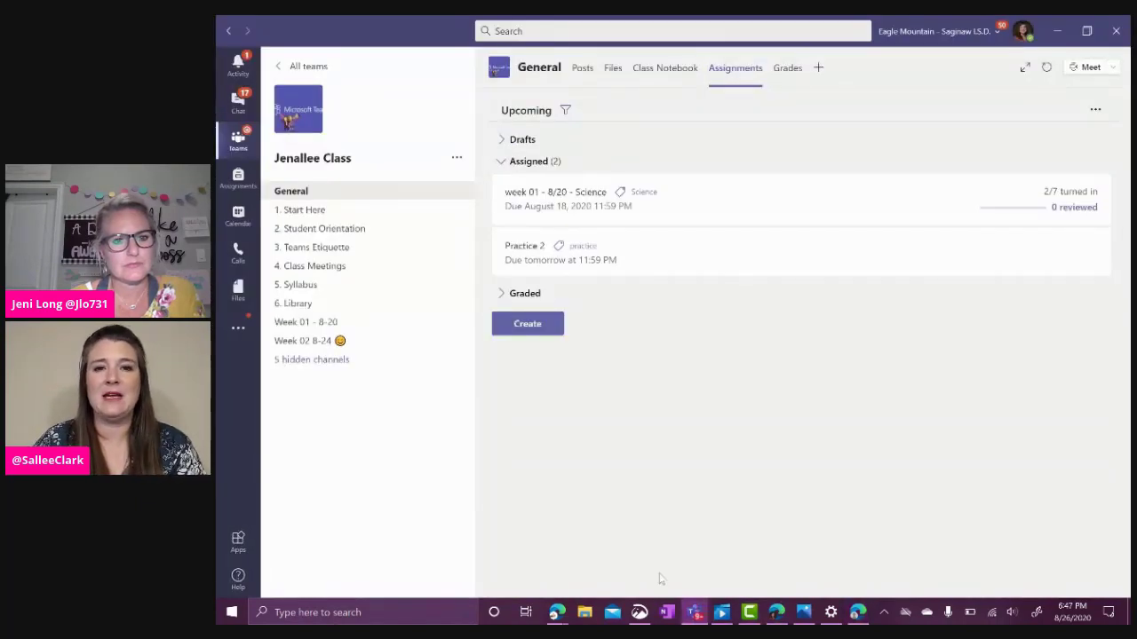
left_click(785, 78)
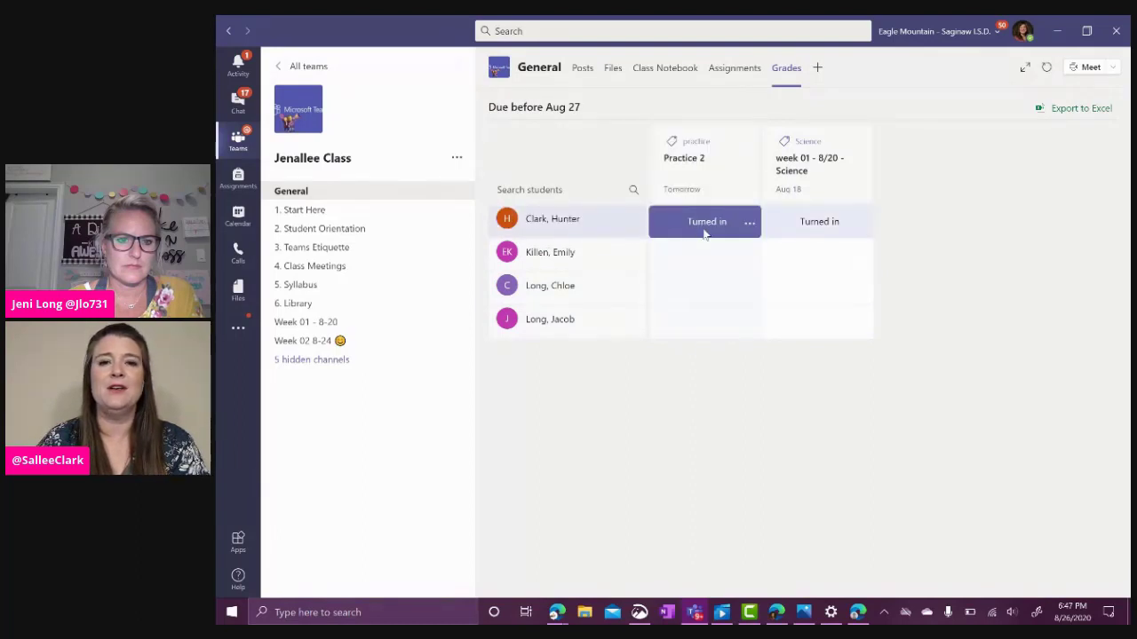
left_click(749, 223)
left_click(763, 247)
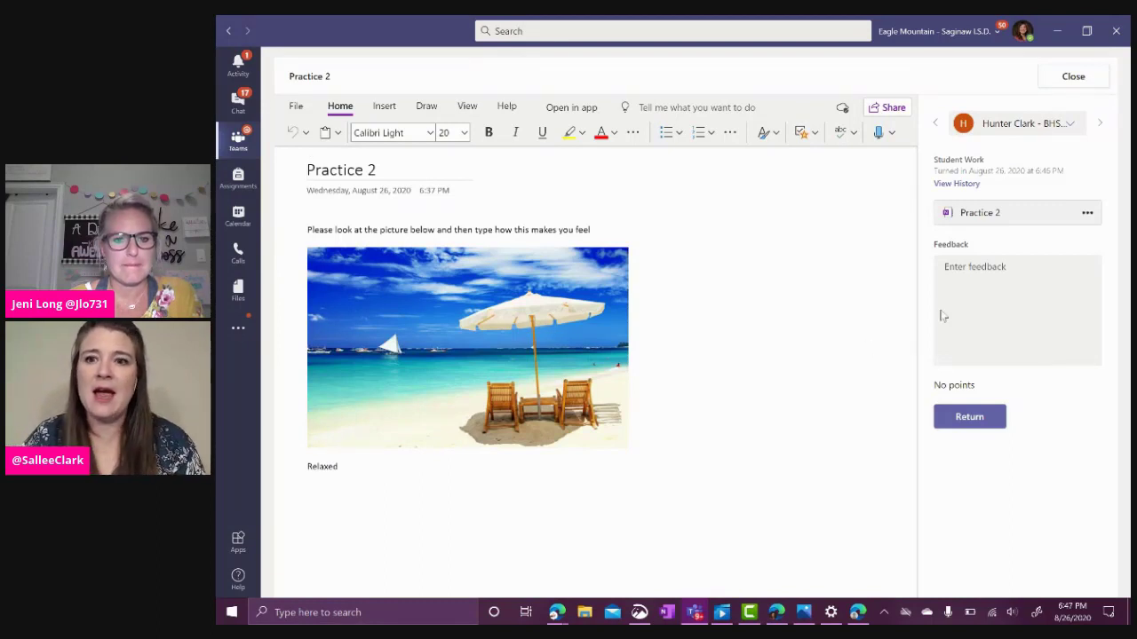
- Enter the feedback "I am so glad this makes you relaxed, tell me a little more" for the student's work
left_click(948, 269)
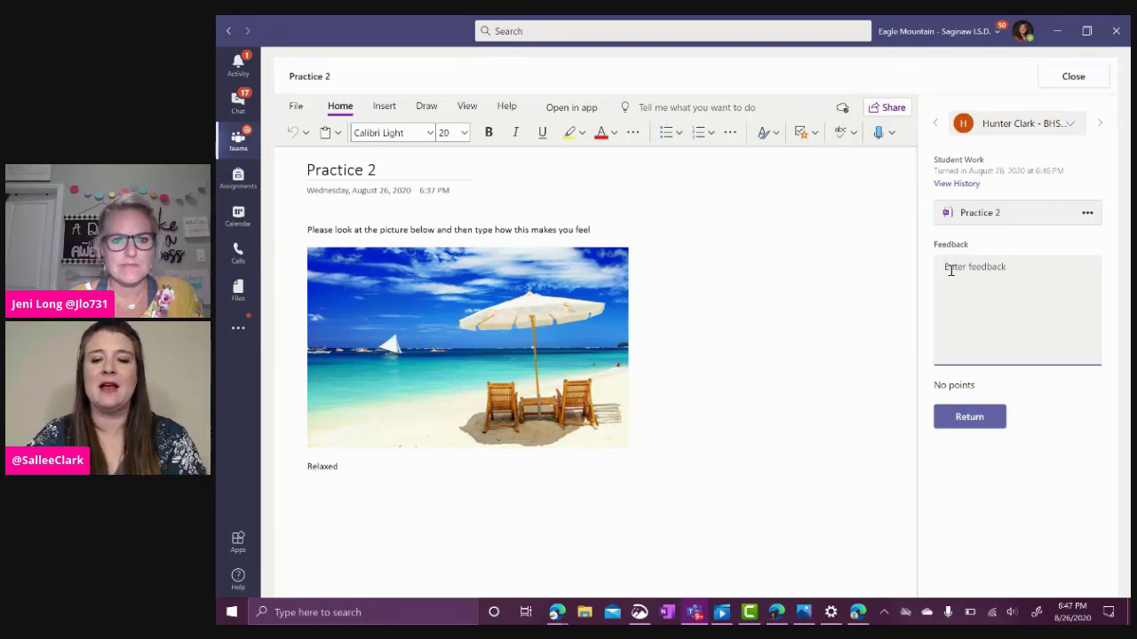
type("I am so glad")
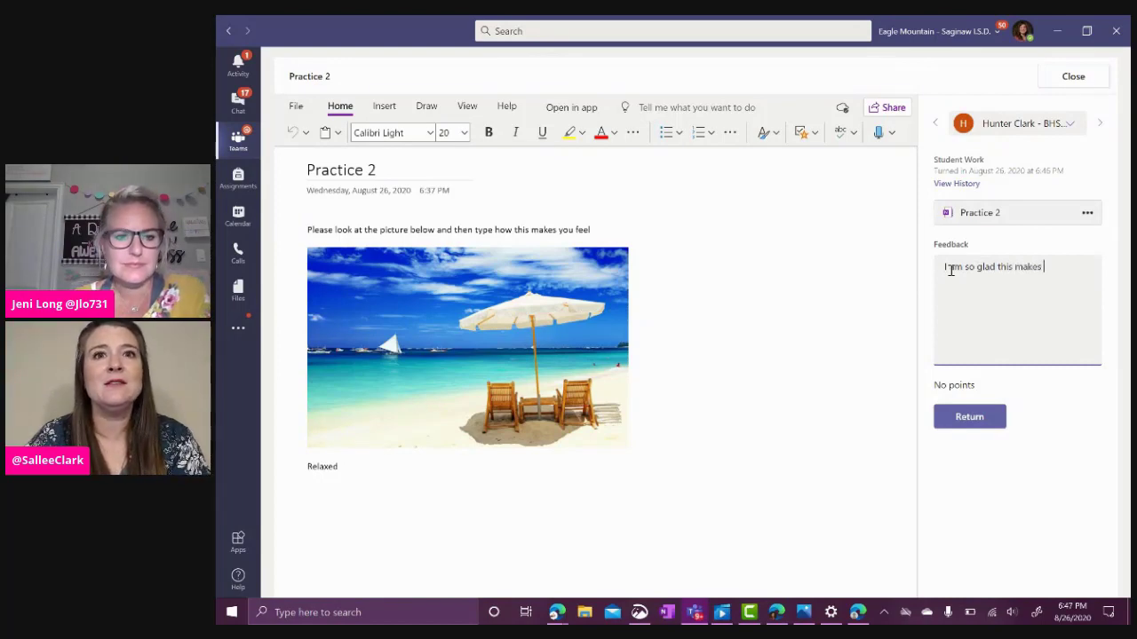
type(" this makes you f")
type("elaxed")
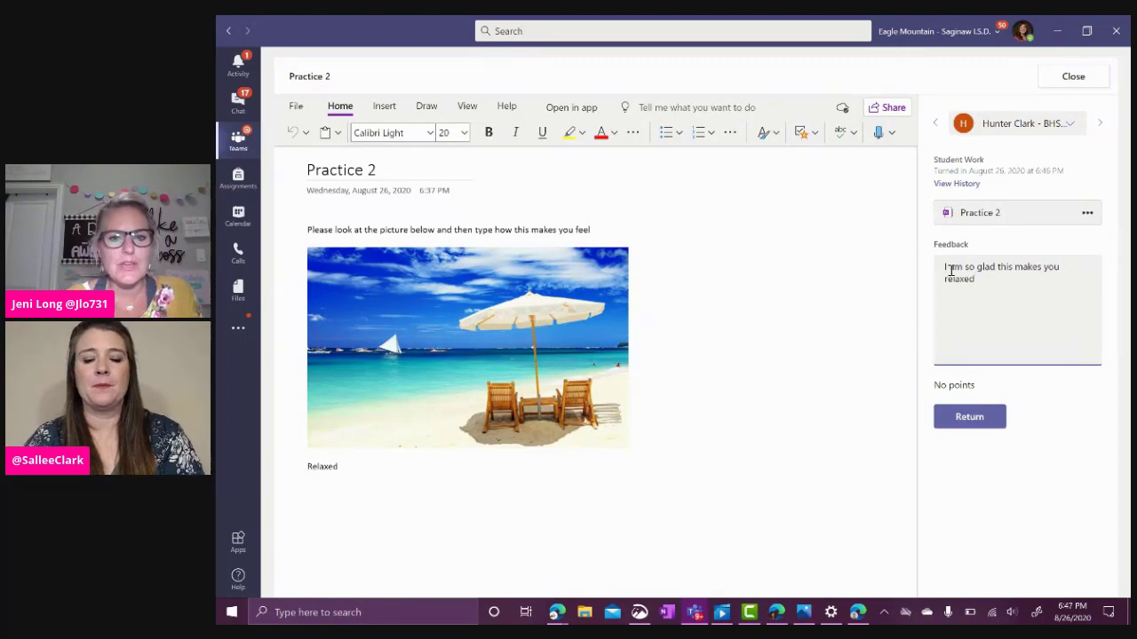
type(", tell me a litt")
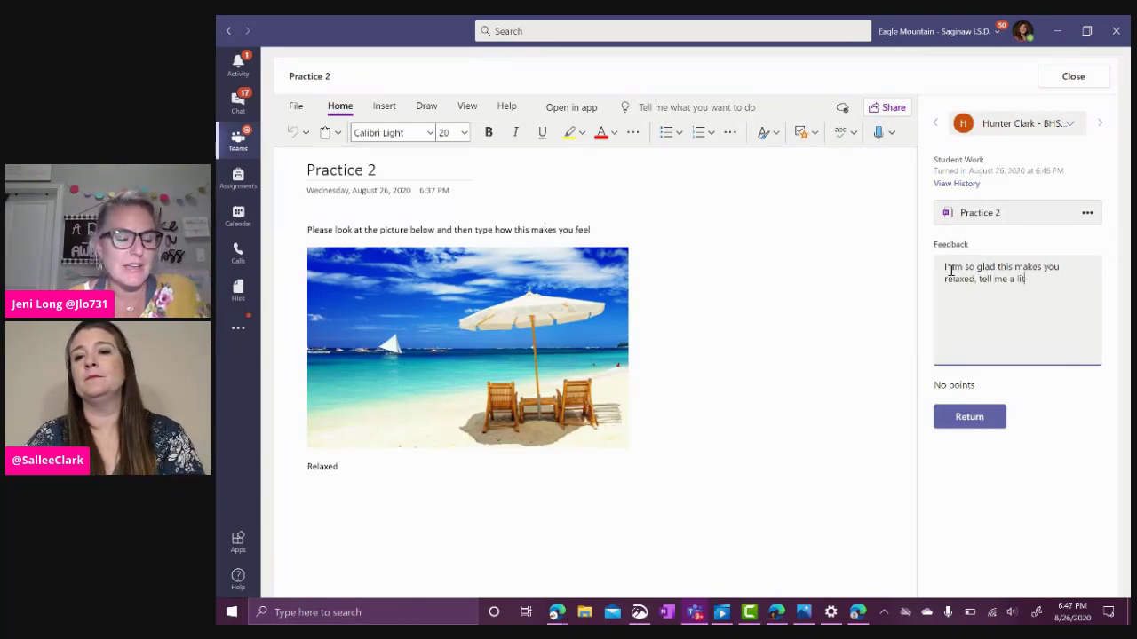
type("le moe")
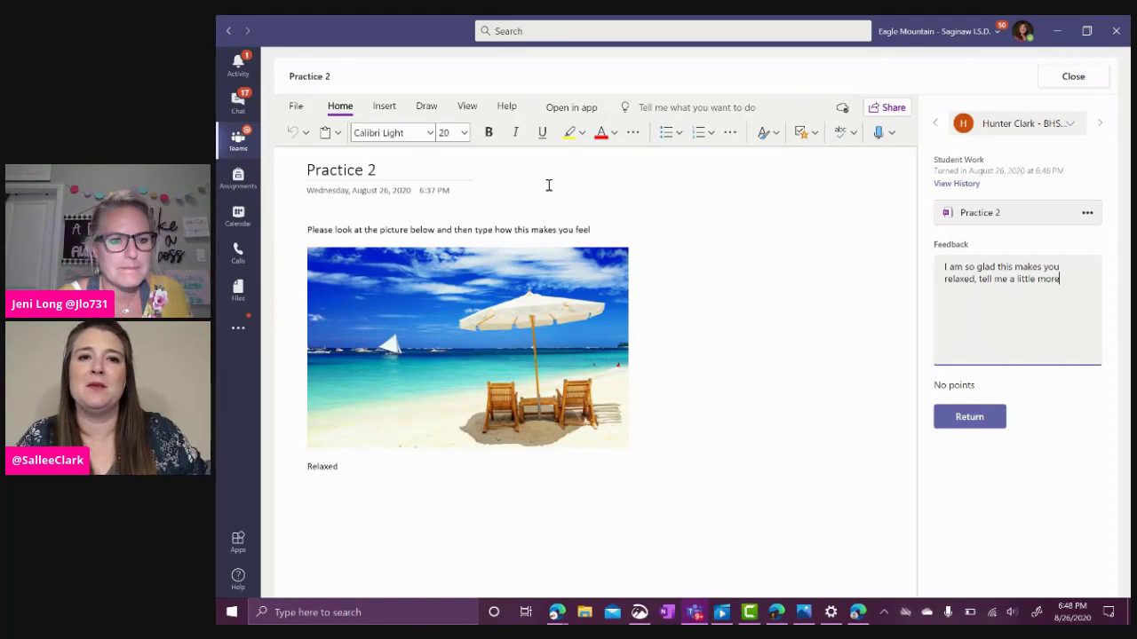
- Open the sticker collection for the Practice 2 page, browse the Monkey set, and choose the comic-style "HIGH FIVE!" sticker
left_click(395, 111)
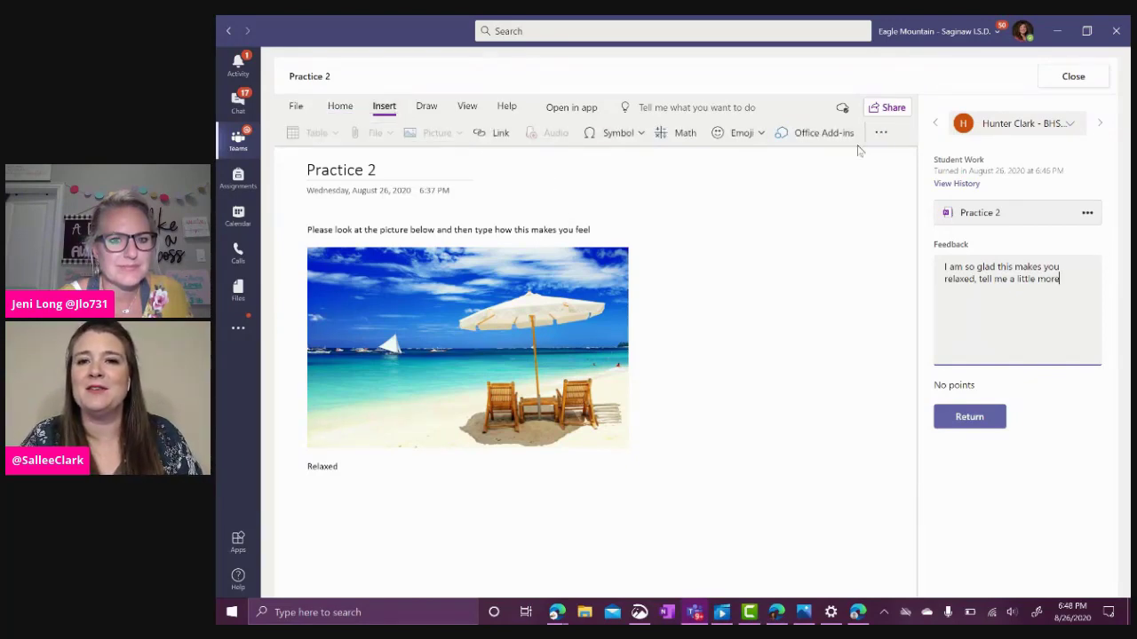
left_click(881, 132)
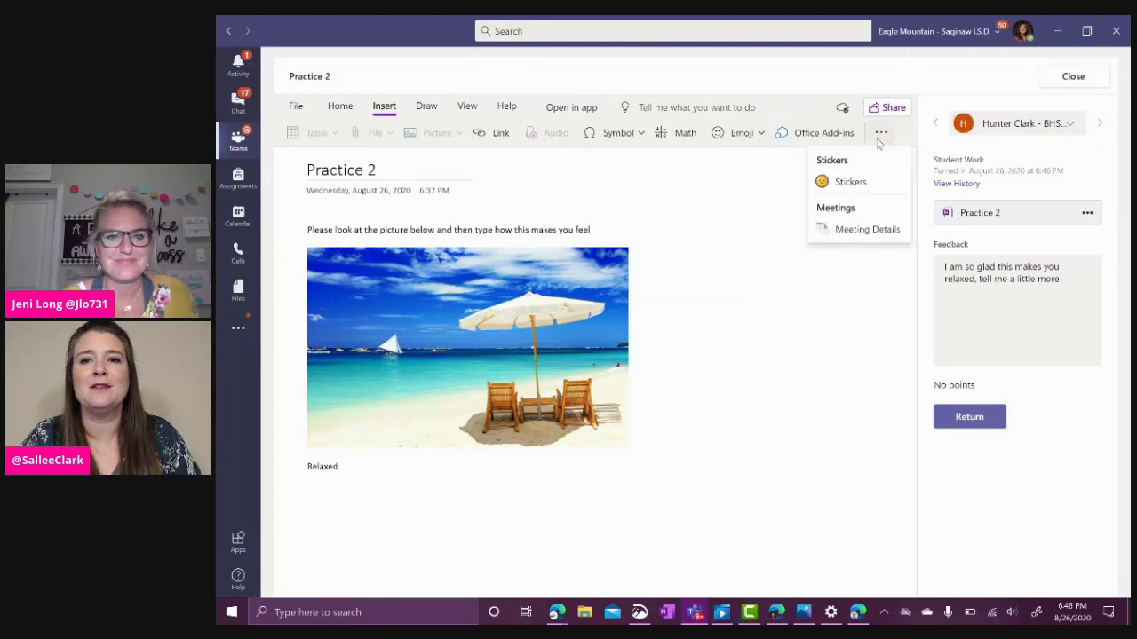
left_click(871, 183)
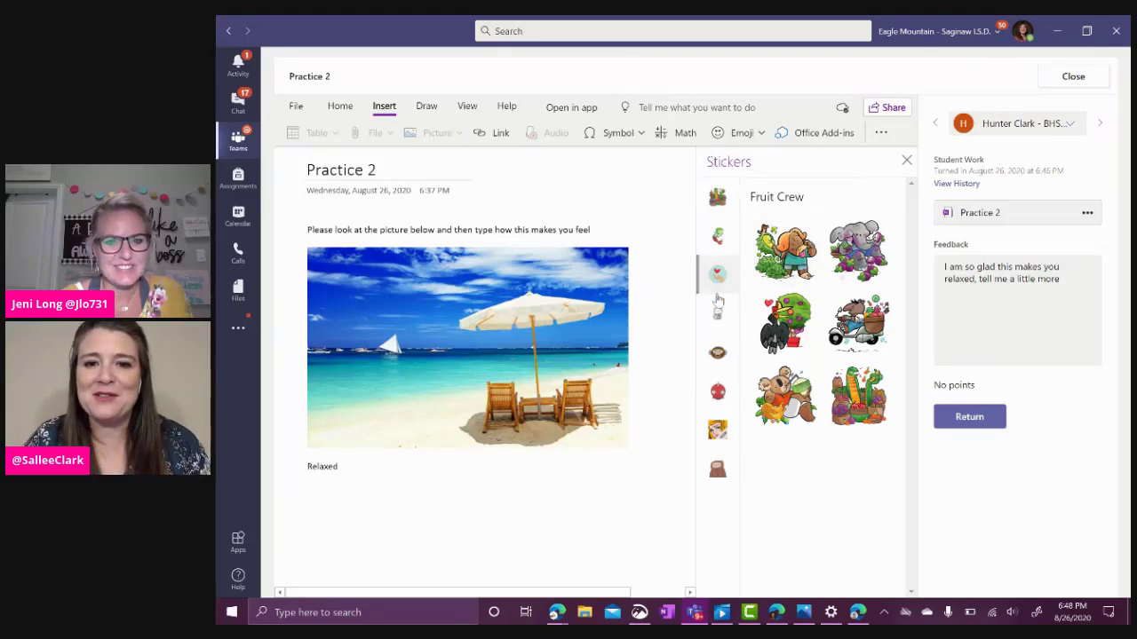
left_click(717, 353)
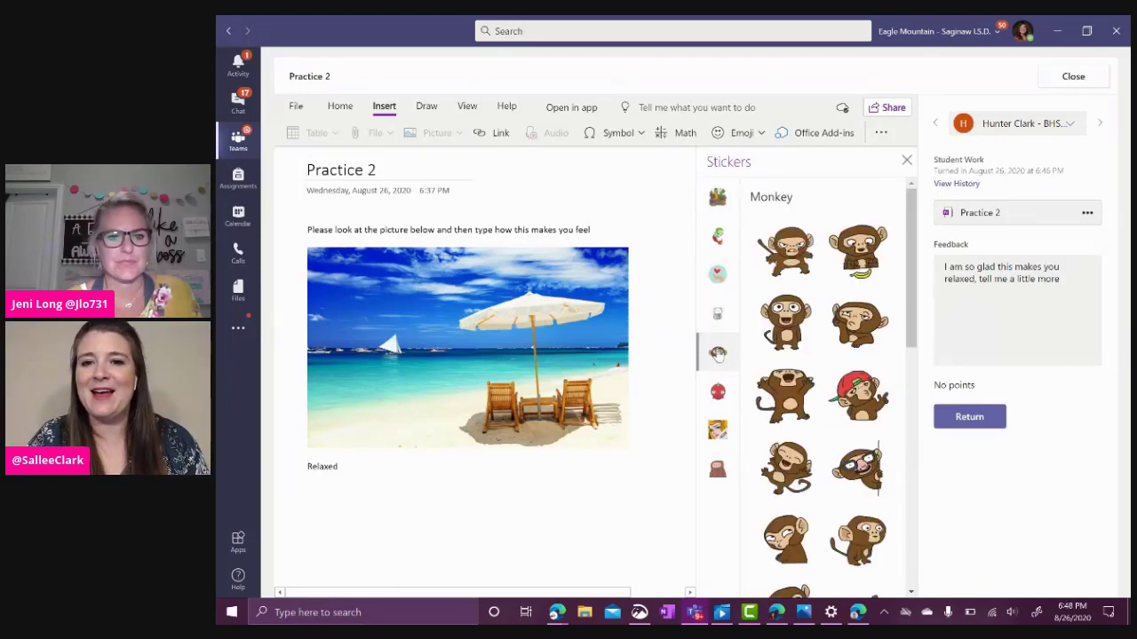
left_click(720, 429)
scroll(817, 431, "down", 2)
left_click(858, 270)
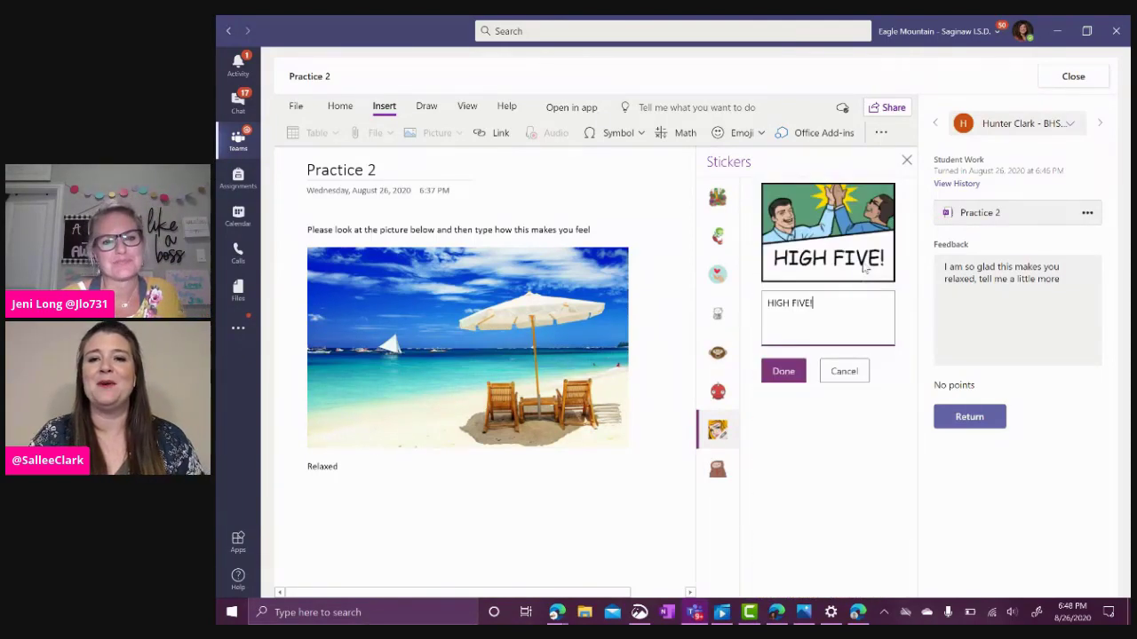
- Personalize the sticker caption to "HIGH FIVE," followed by the student's first name and an exclamation mark, and insert it on the page
key("BackSpace")
type(", Hunter!")
left_click(785, 373)
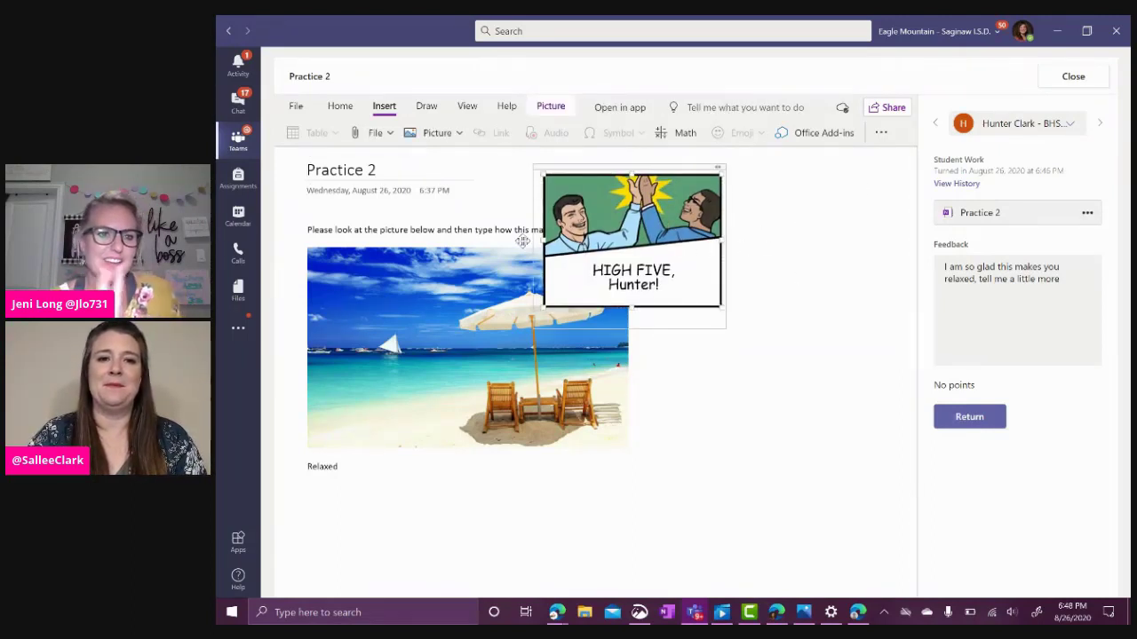
- Move the high-five sticker clear of the beach picture and return the work with feedback to the student
left_click_drag(522, 240, 706, 291)
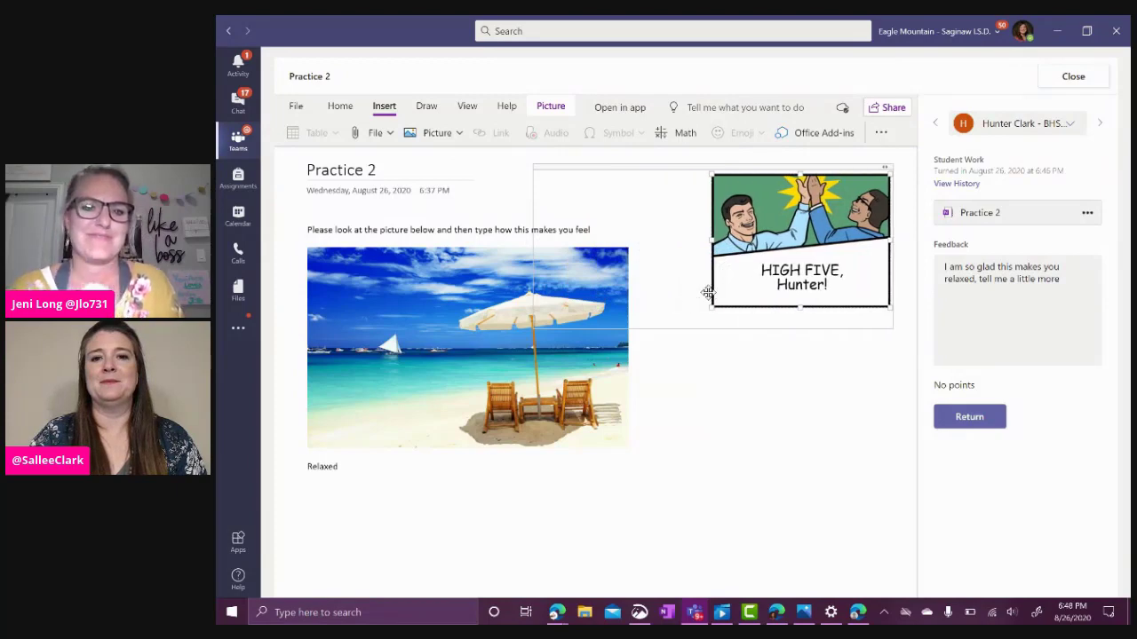
left_click(702, 489)
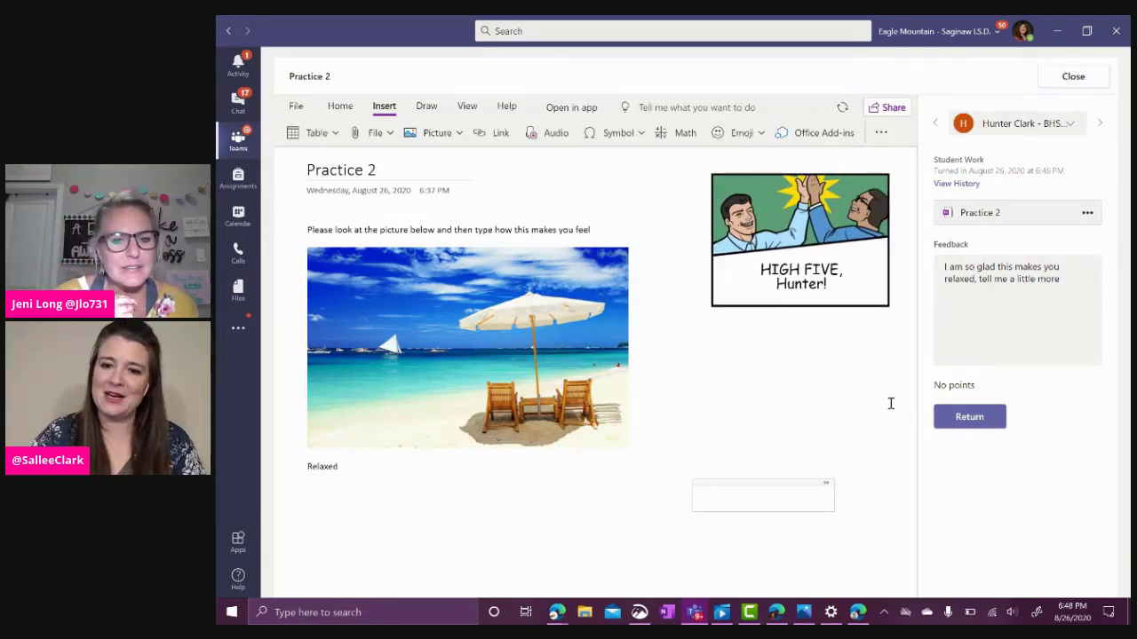
left_click(967, 418)
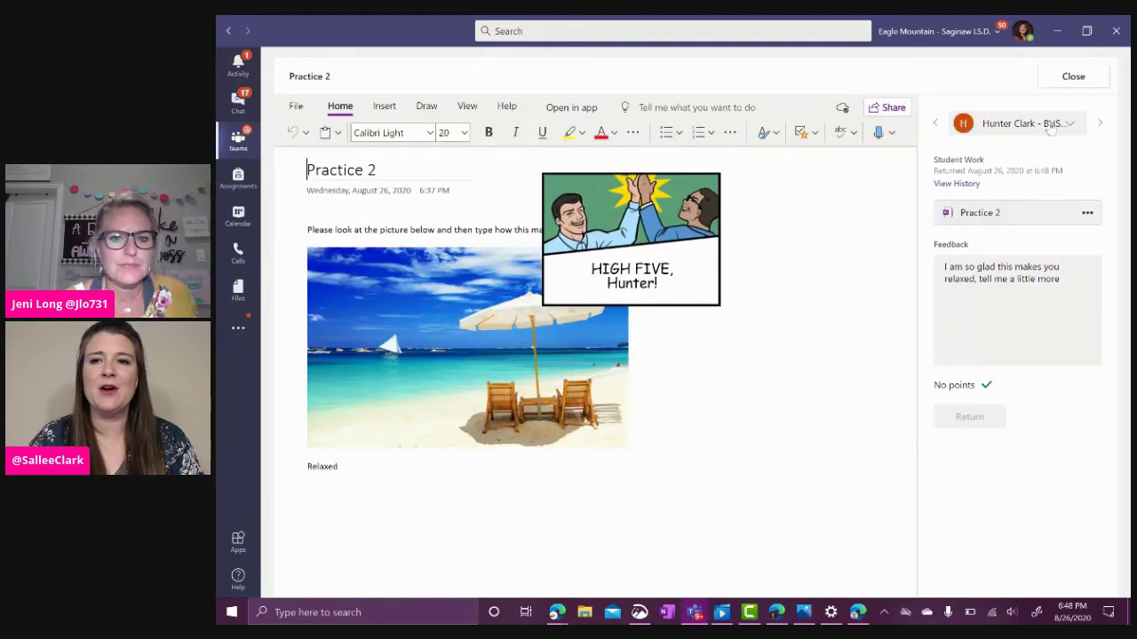
- View the next two students' Practice 2 pages in the assignment review, and go back one student
left_click(1099, 127)
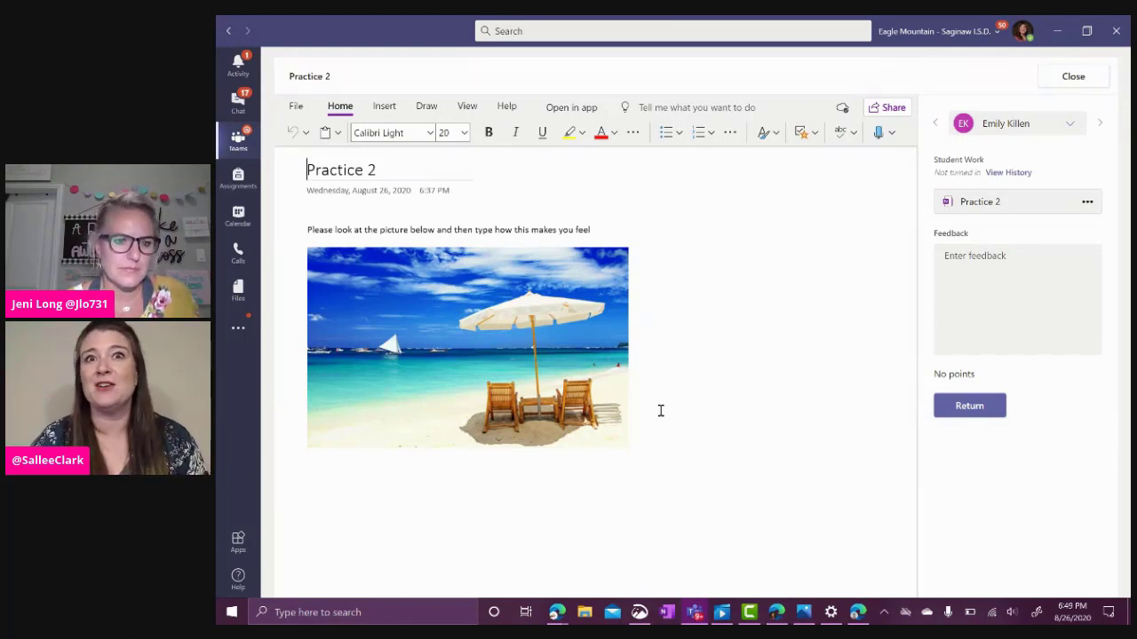
left_click(1102, 126)
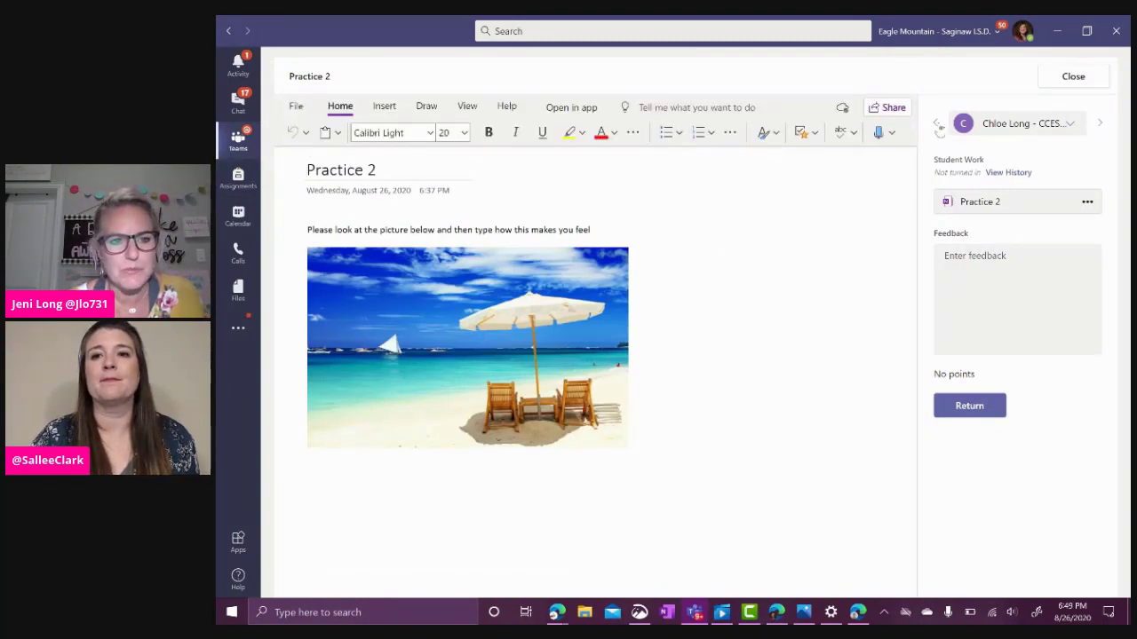
left_click(936, 124)
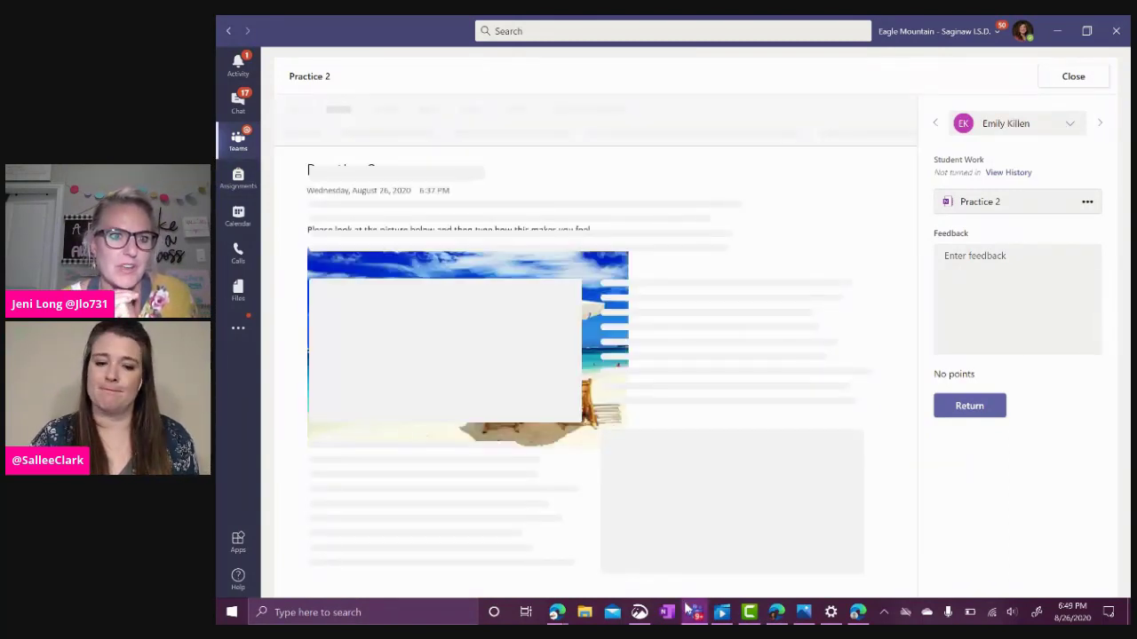
- Switch to the student's Teams in the browser and open the Practice 2 page with the teacher's sticker
left_click(857, 613)
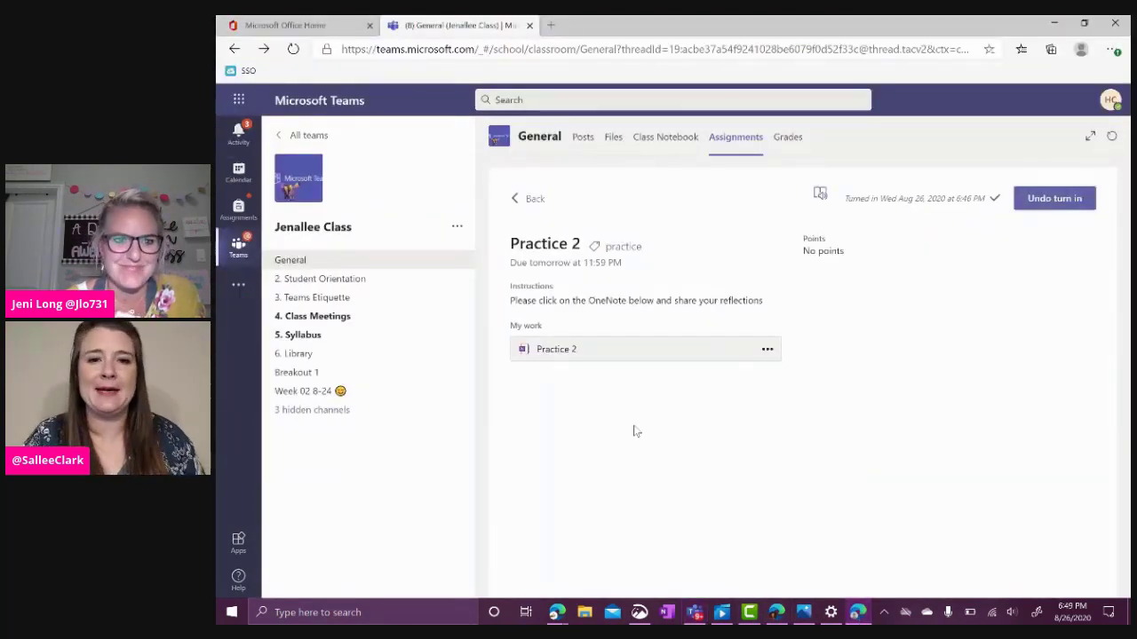
left_click(573, 353)
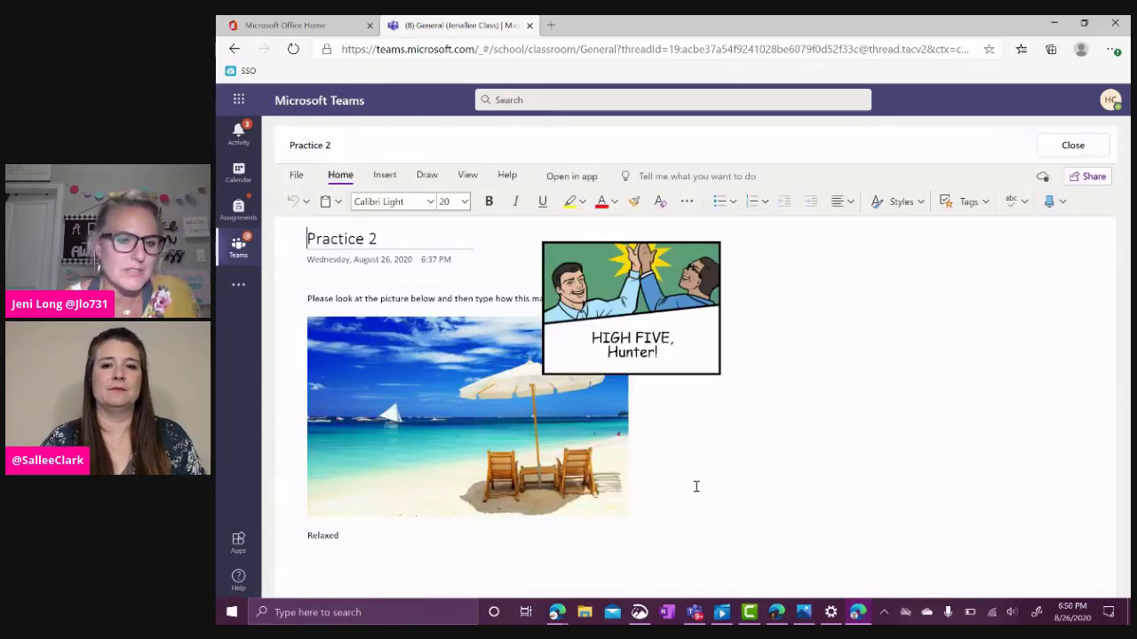
- Add a new line below "Relaxed" on the student's page and try to dictate a response there
left_click(371, 542)
left_click(369, 535)
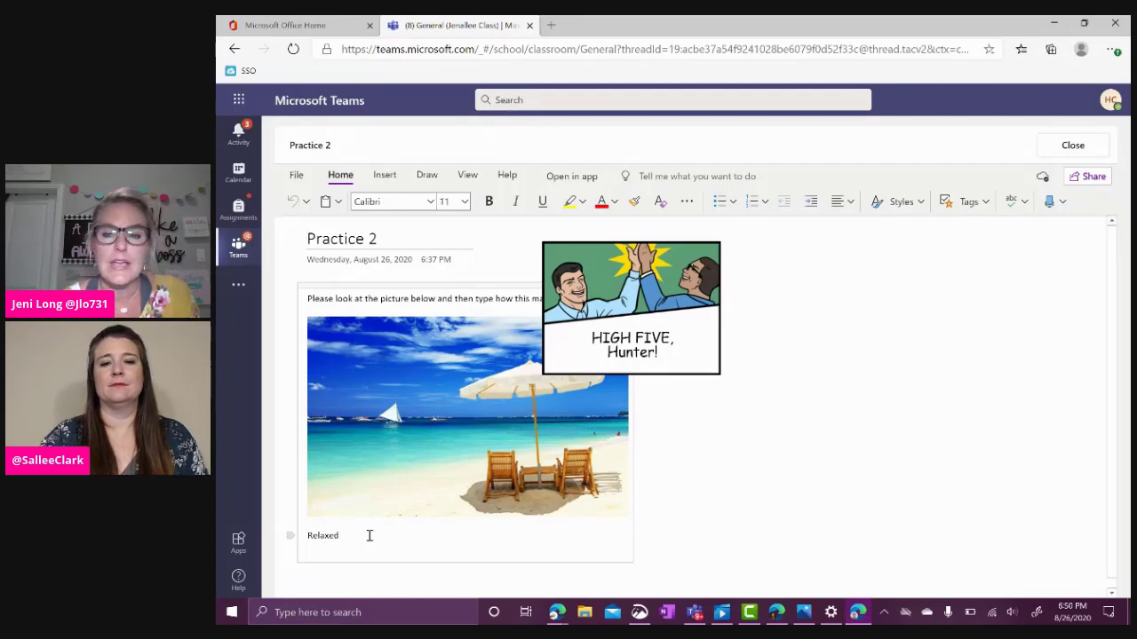
key("Return")
scroll(904, 456, "down", 1)
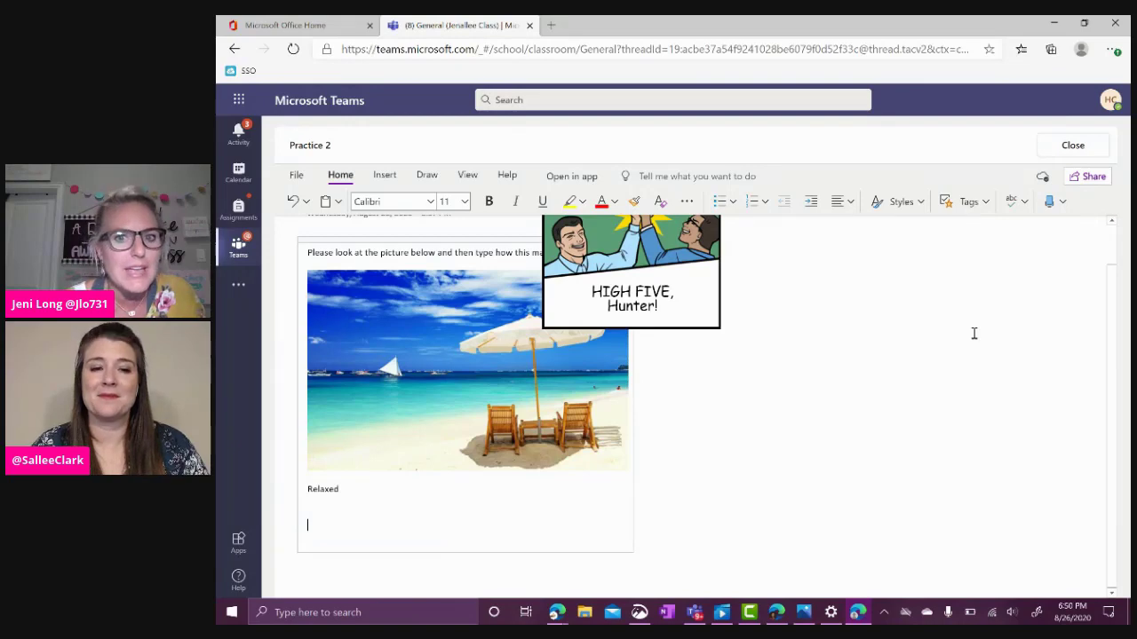
left_click(1051, 203)
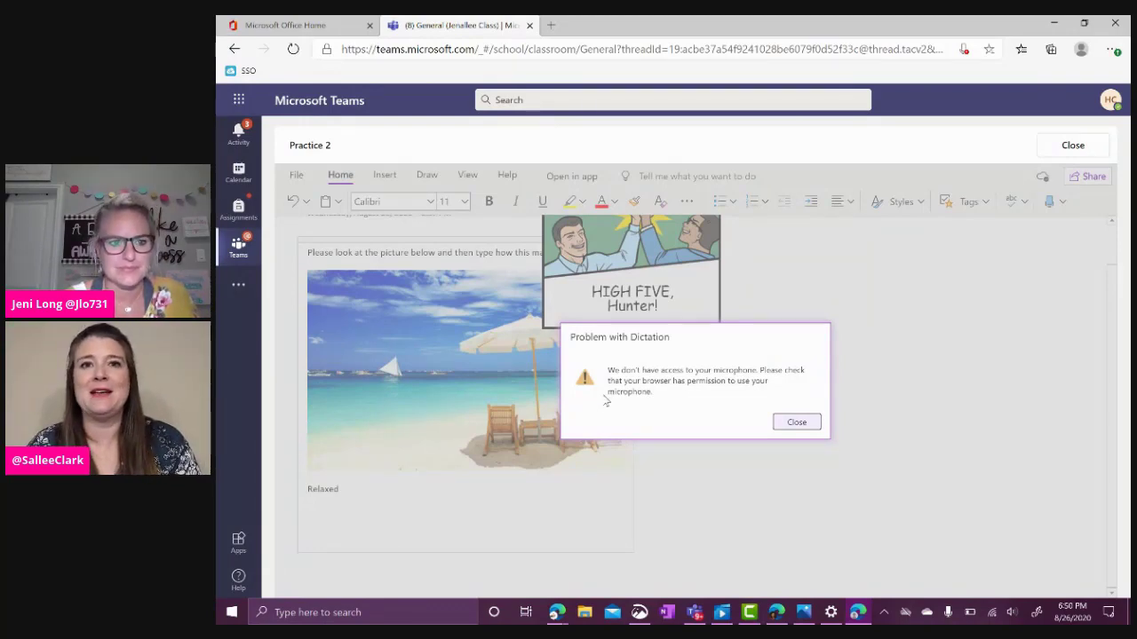
left_click(796, 423)
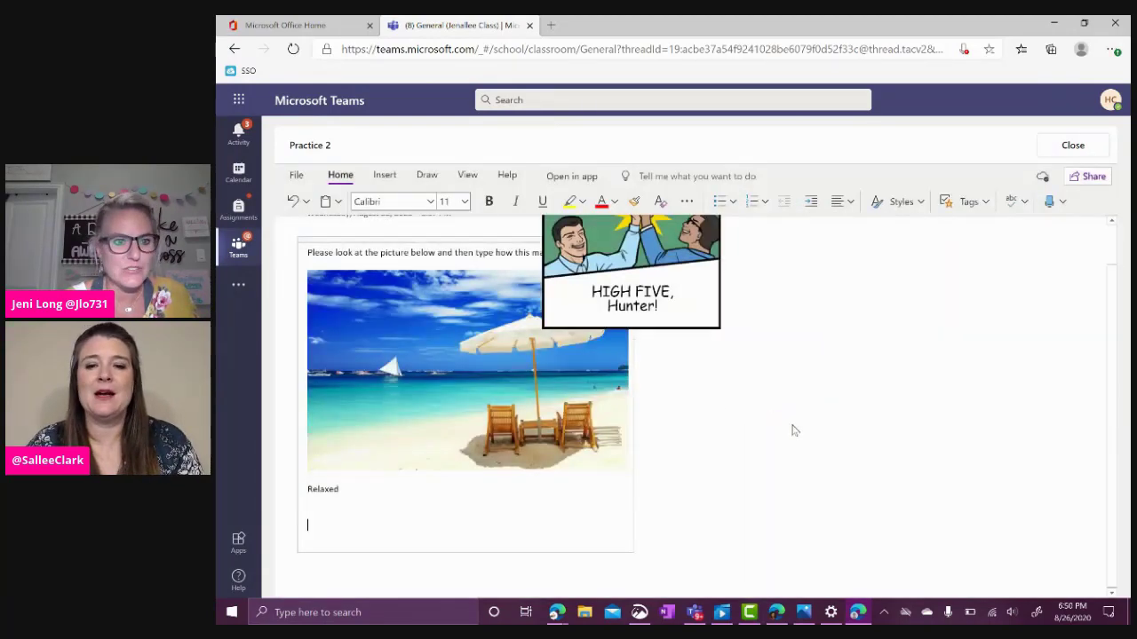